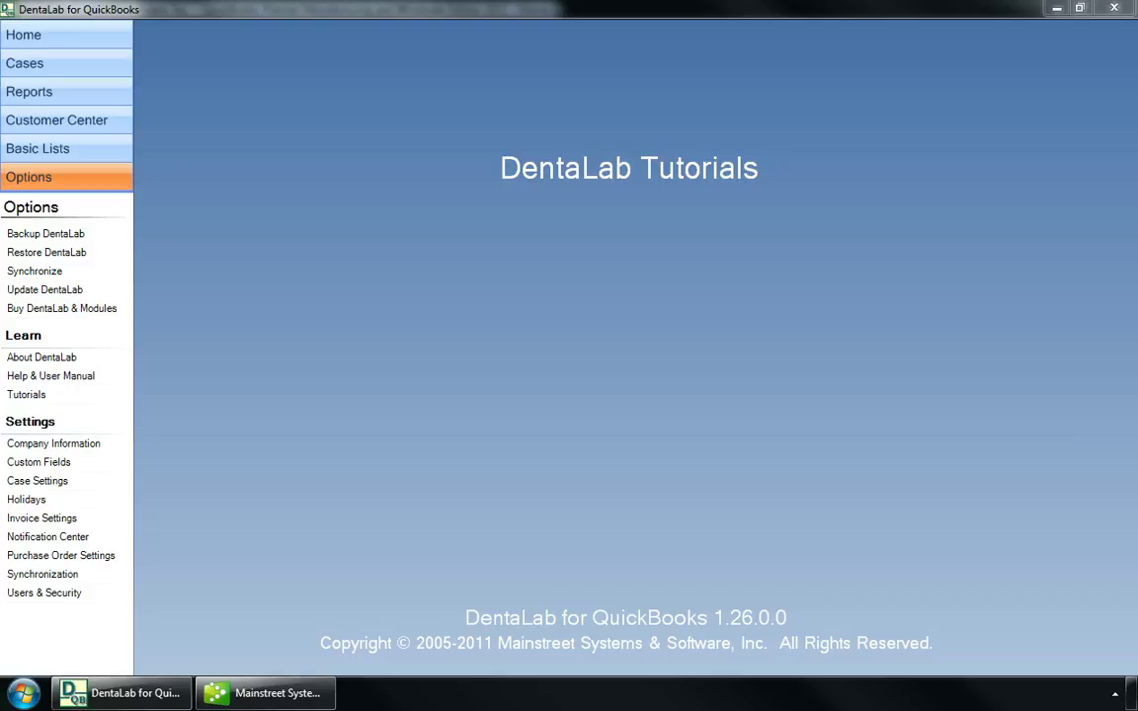
# Look over the Basic Lists and Options sections and open the required Workcenters list
pyautogui.click(63, 151)
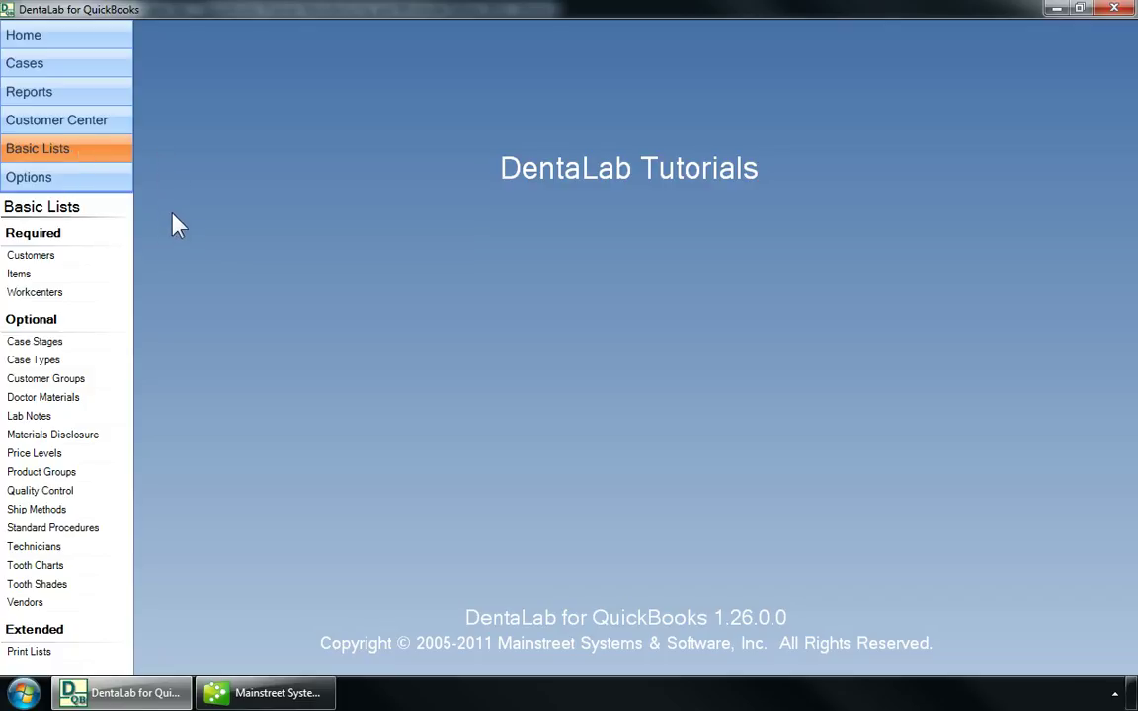
pyautogui.click(98, 182)
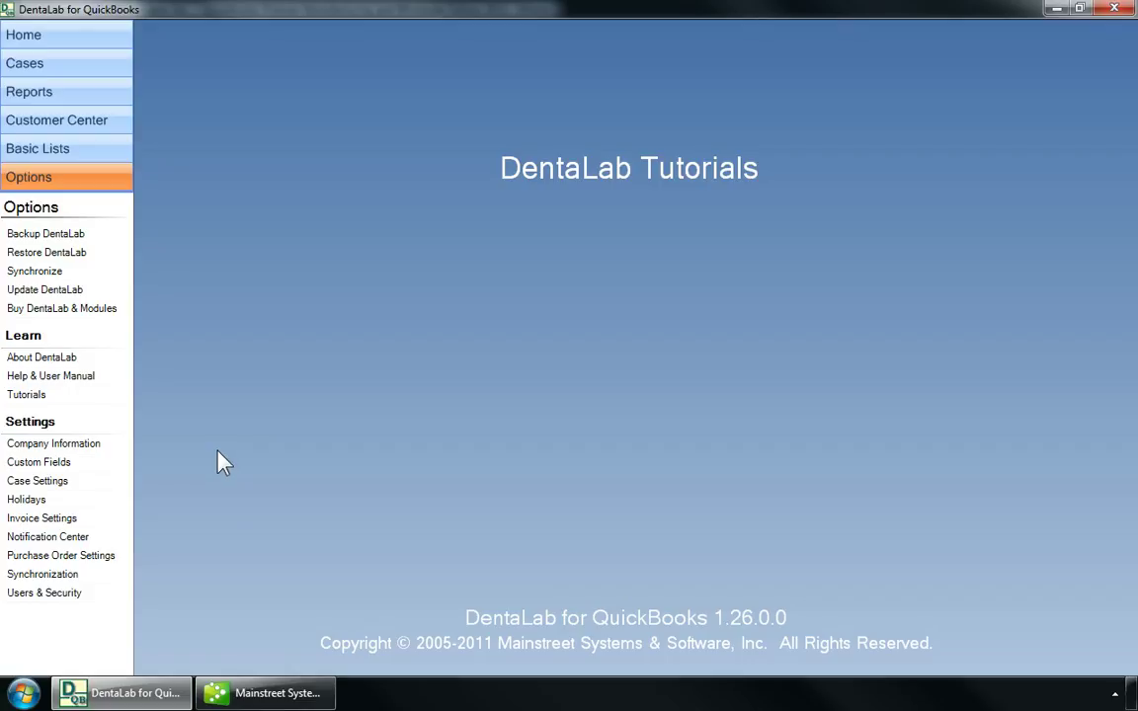
pyautogui.click(118, 151)
pyautogui.click(52, 296)
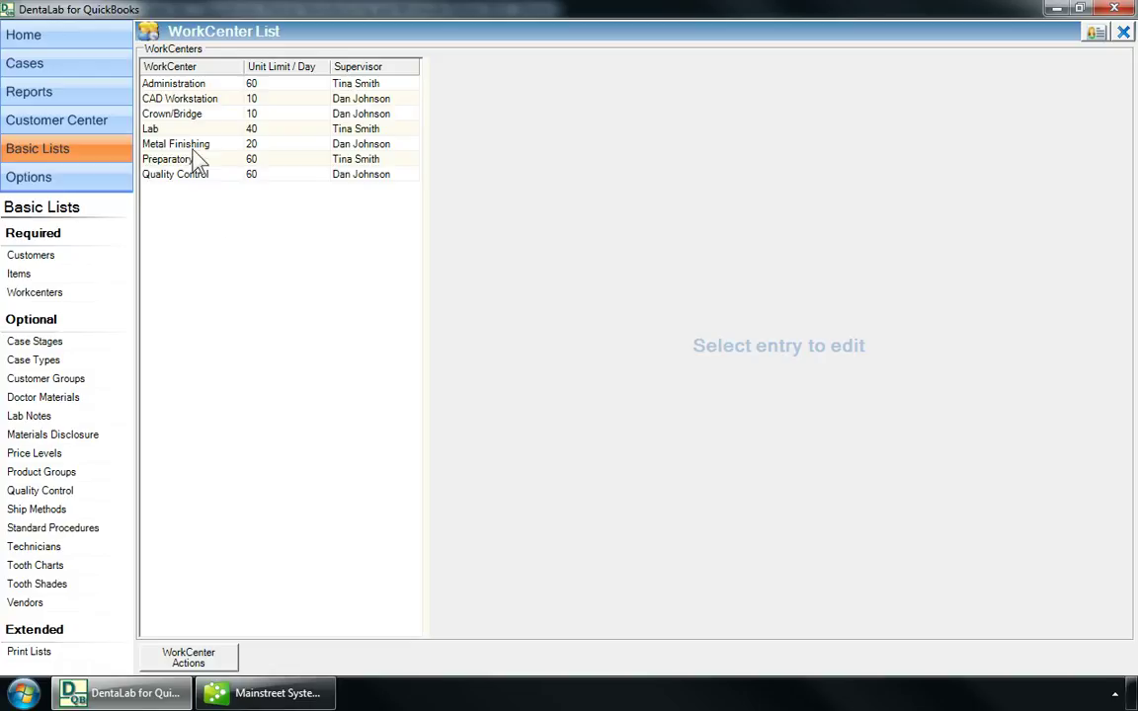
# Examine the name, daily unit limit and supervisor of the existing workcenters, from Administration through Quality Control
pyautogui.click(172, 129)
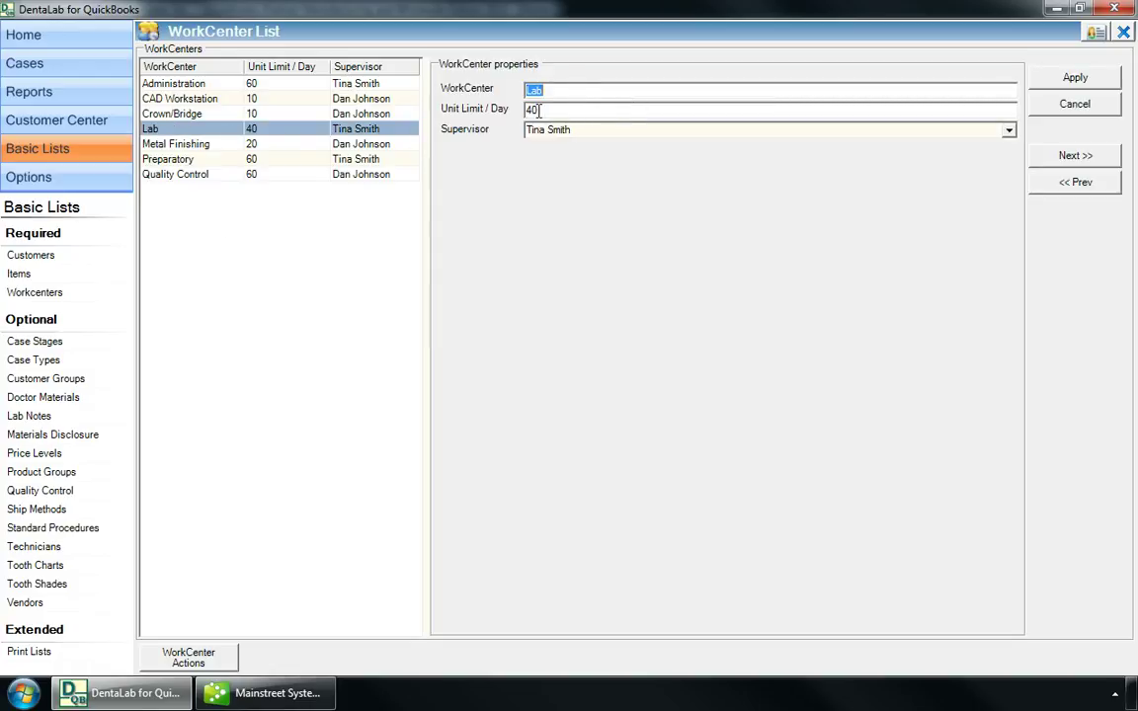
pyautogui.click(183, 84)
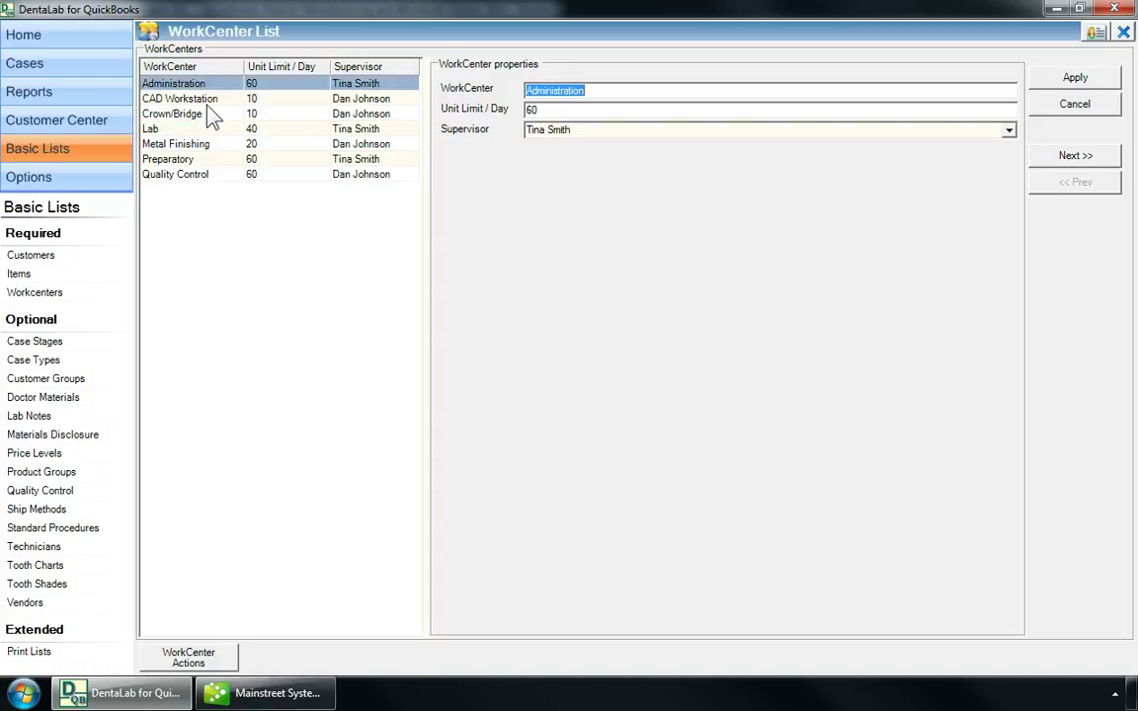
pyautogui.click(208, 103)
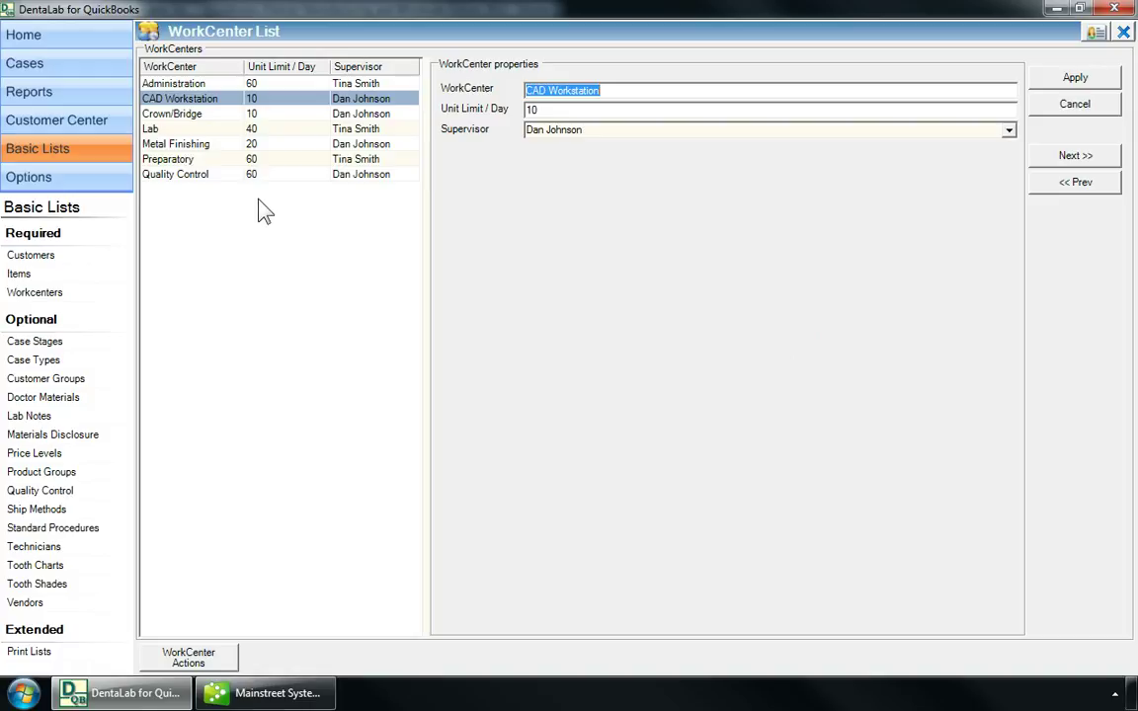
pyautogui.click(170, 116)
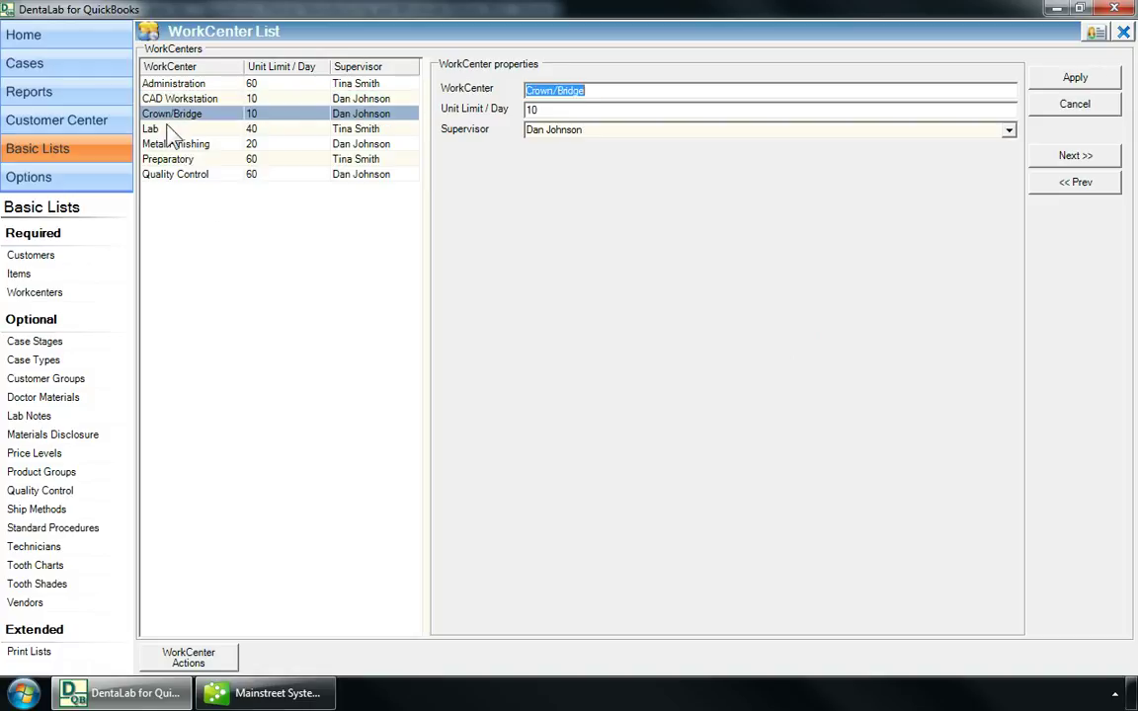
pyautogui.click(182, 130)
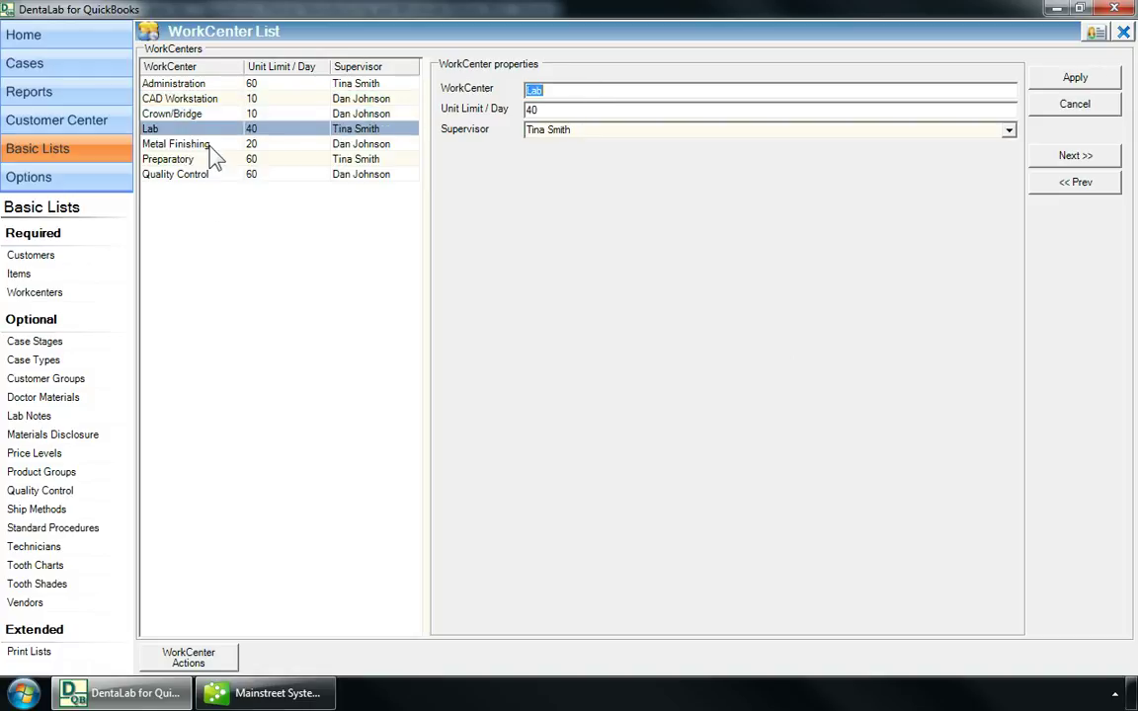
pyautogui.click(209, 148)
pyautogui.click(215, 162)
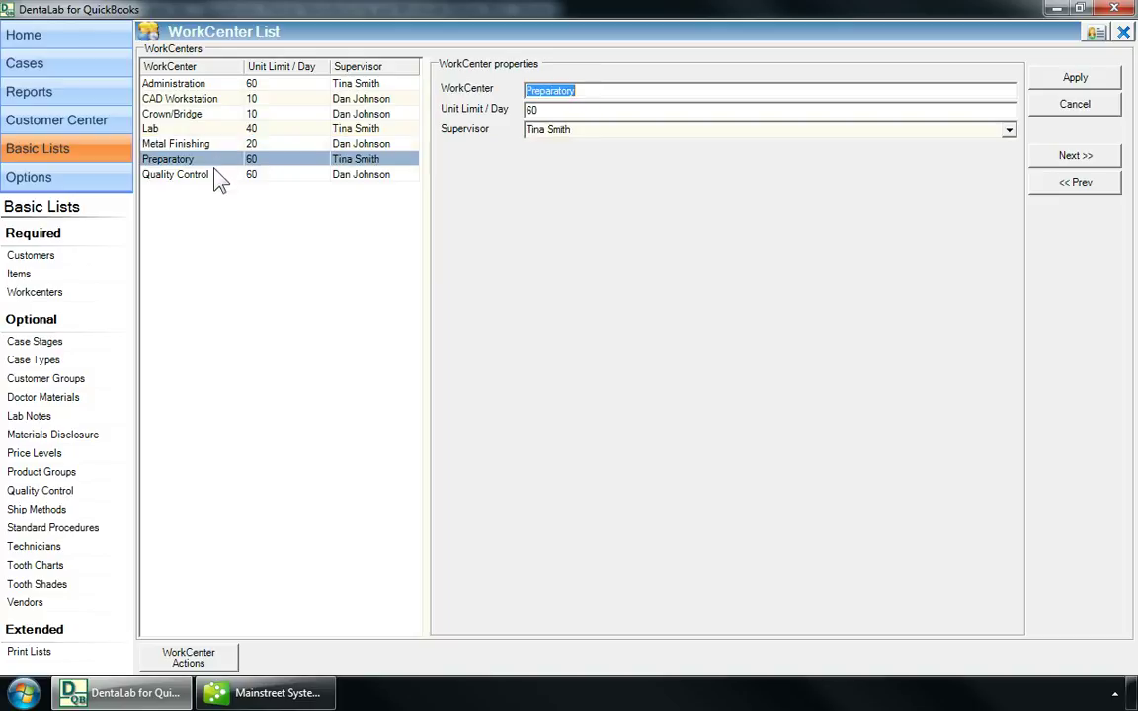
pyautogui.click(214, 177)
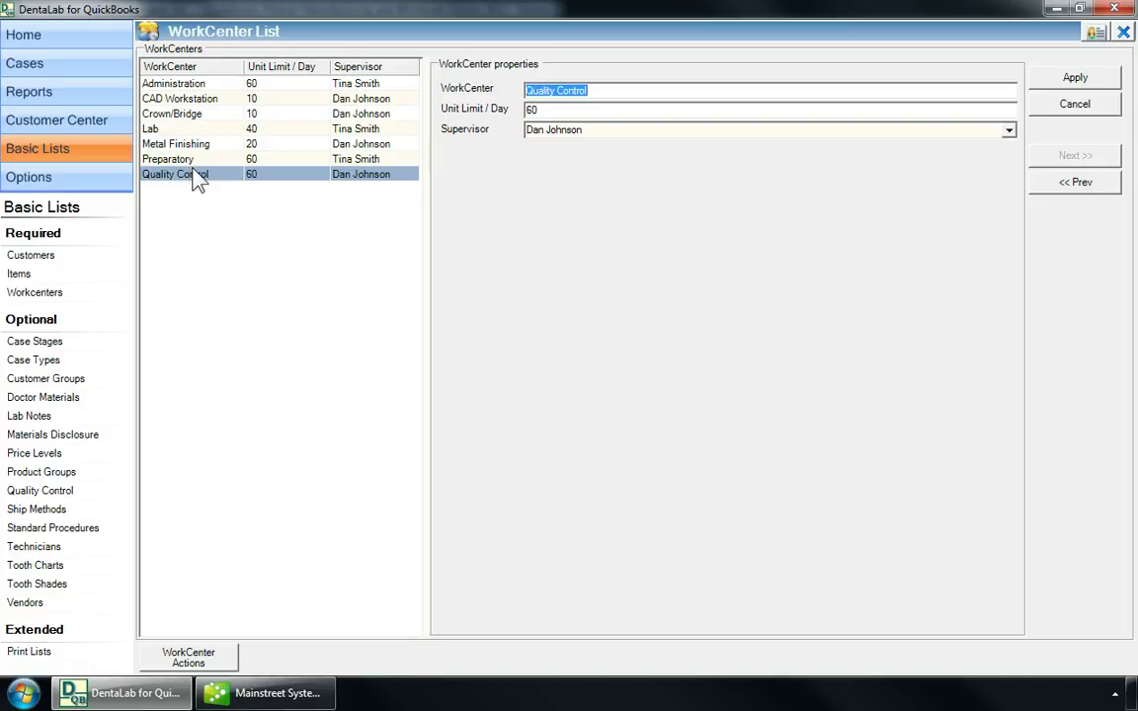
pyautogui.click(176, 160)
pyautogui.click(194, 116)
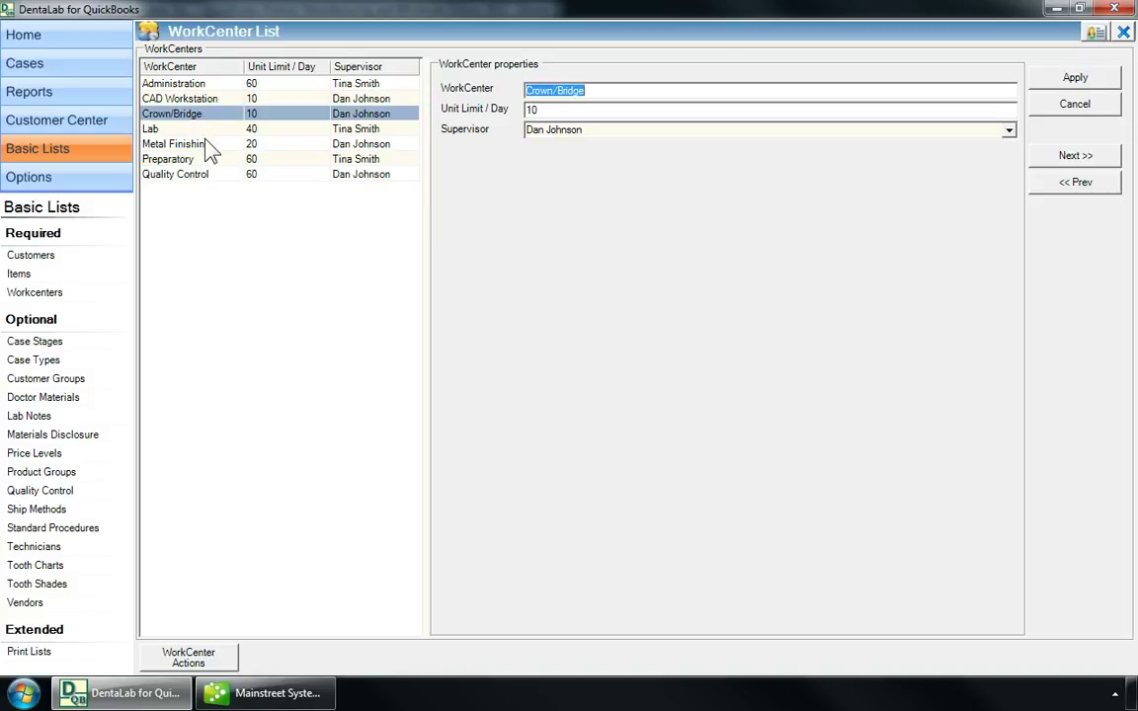
pyautogui.click(206, 147)
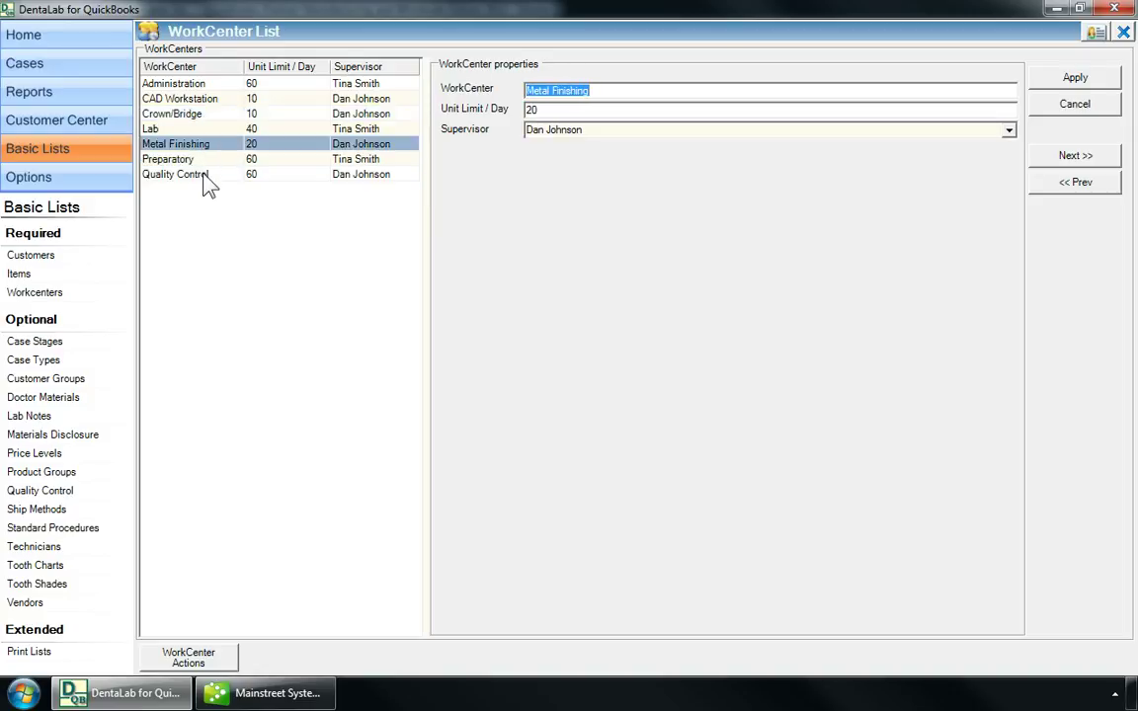
pyautogui.click(203, 179)
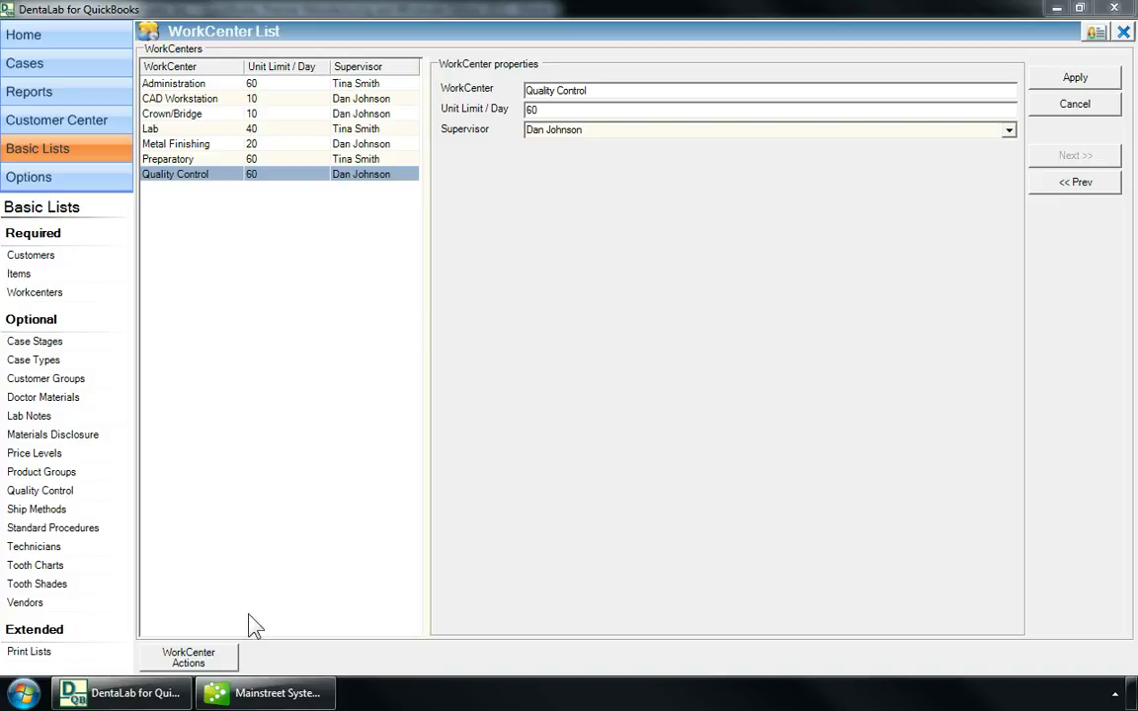
# Add a workcenter named Shipping with a unit limit of 50 per day and a supervisor, and close the WorkCenter List
pyautogui.click(188, 657)
pyautogui.click(234, 565)
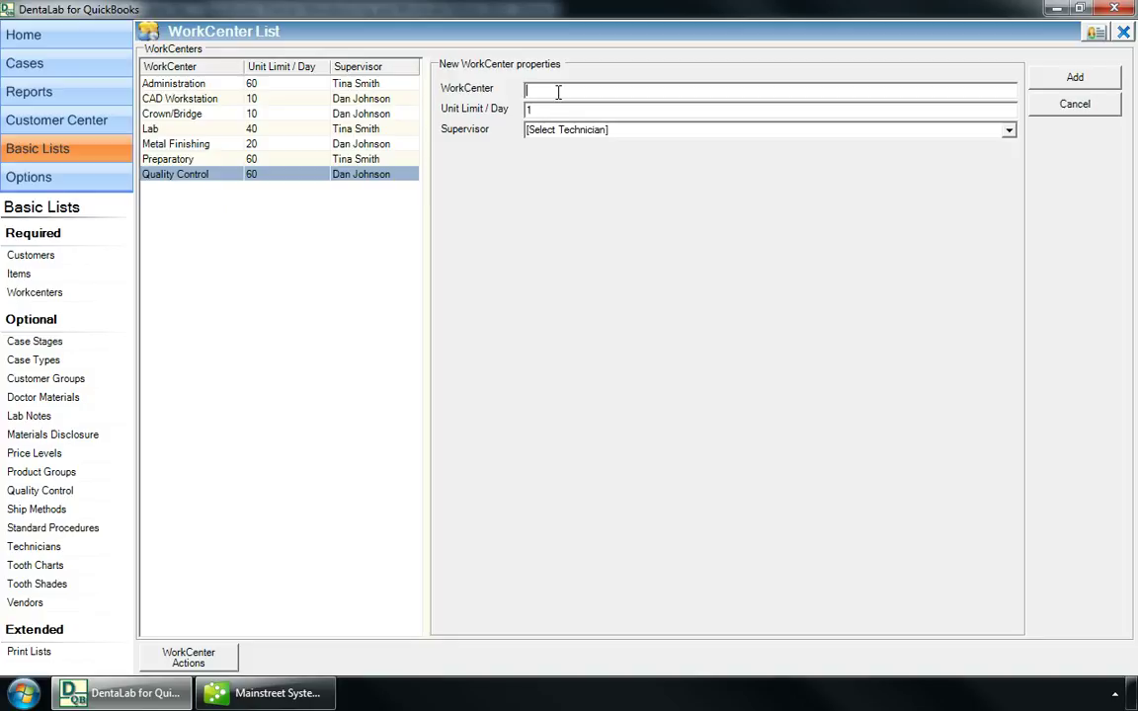
pyautogui.write('Shipping')
pyautogui.press('Tab')
pyautogui.write('50')
pyautogui.click(568, 129)
pyautogui.click(1007, 132)
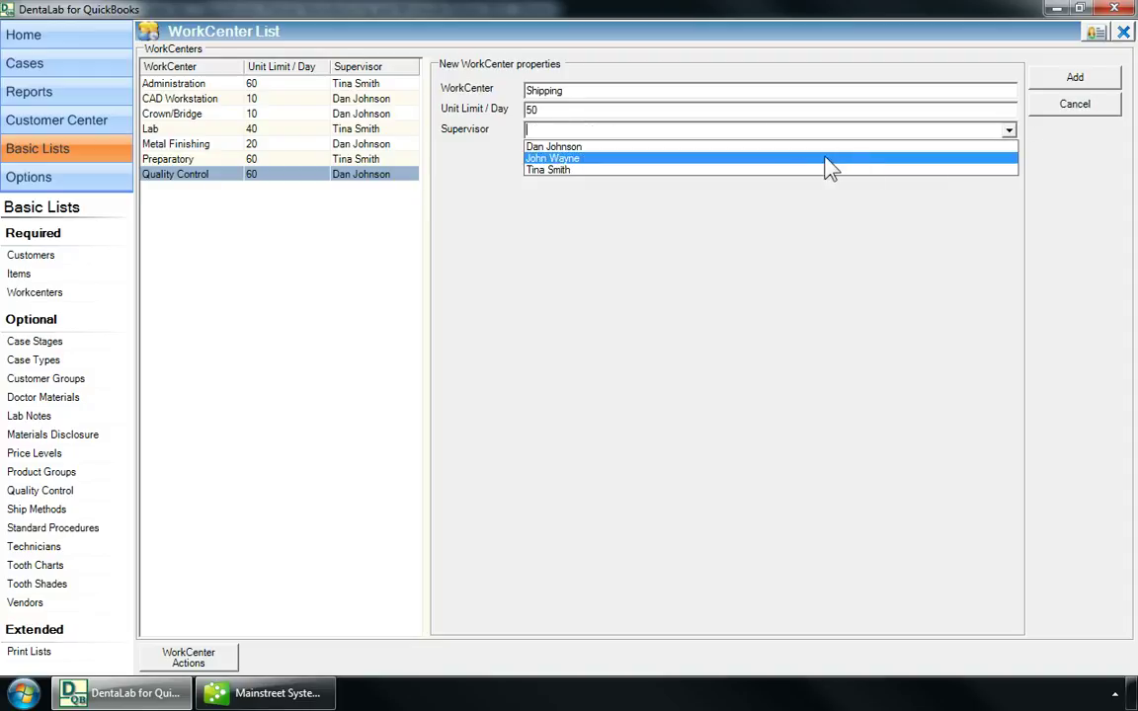
pyautogui.click(642, 150)
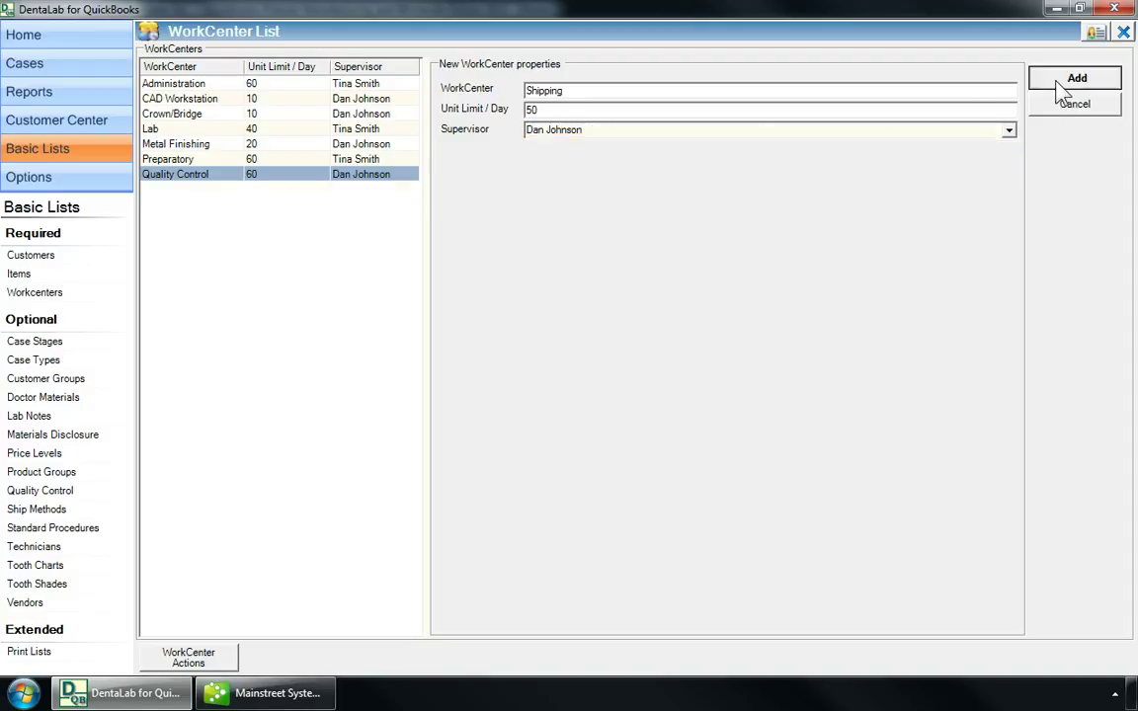
pyautogui.click(1049, 79)
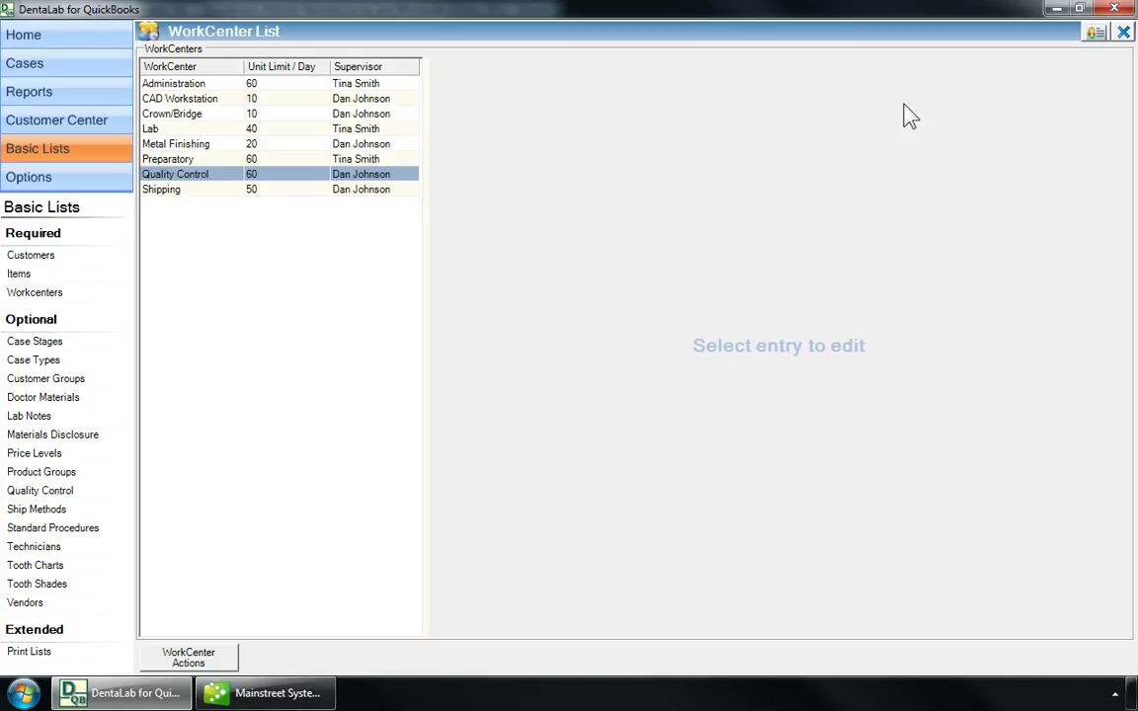
pyautogui.click(184, 160)
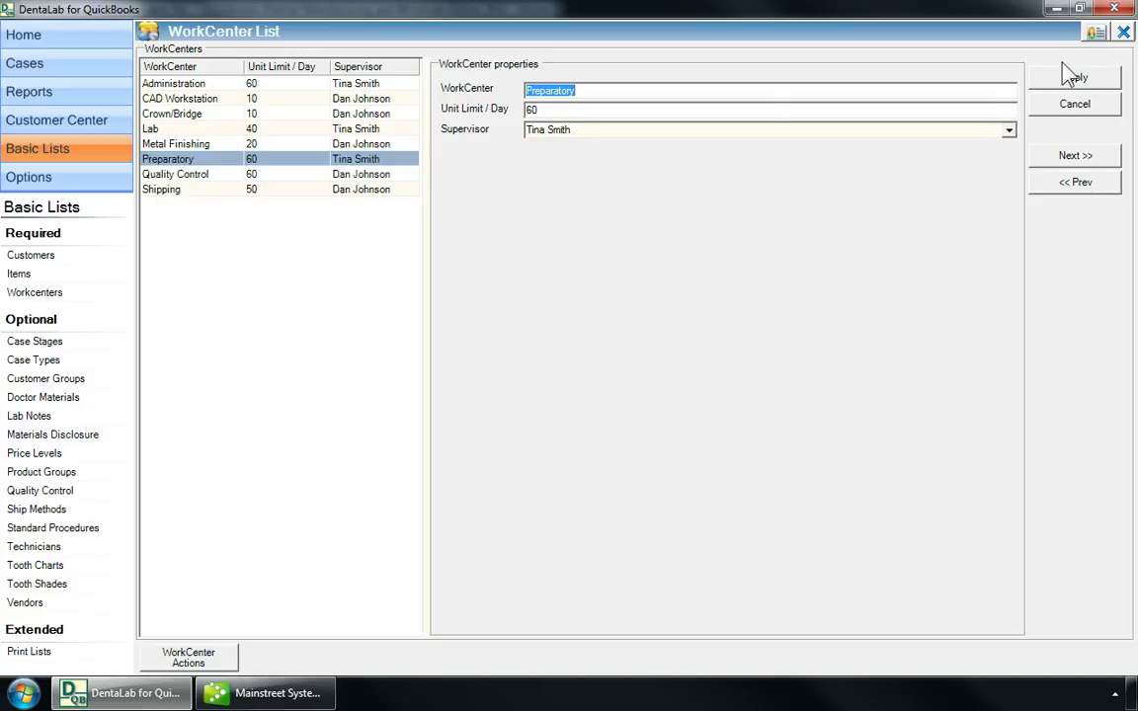
pyautogui.click(1122, 33)
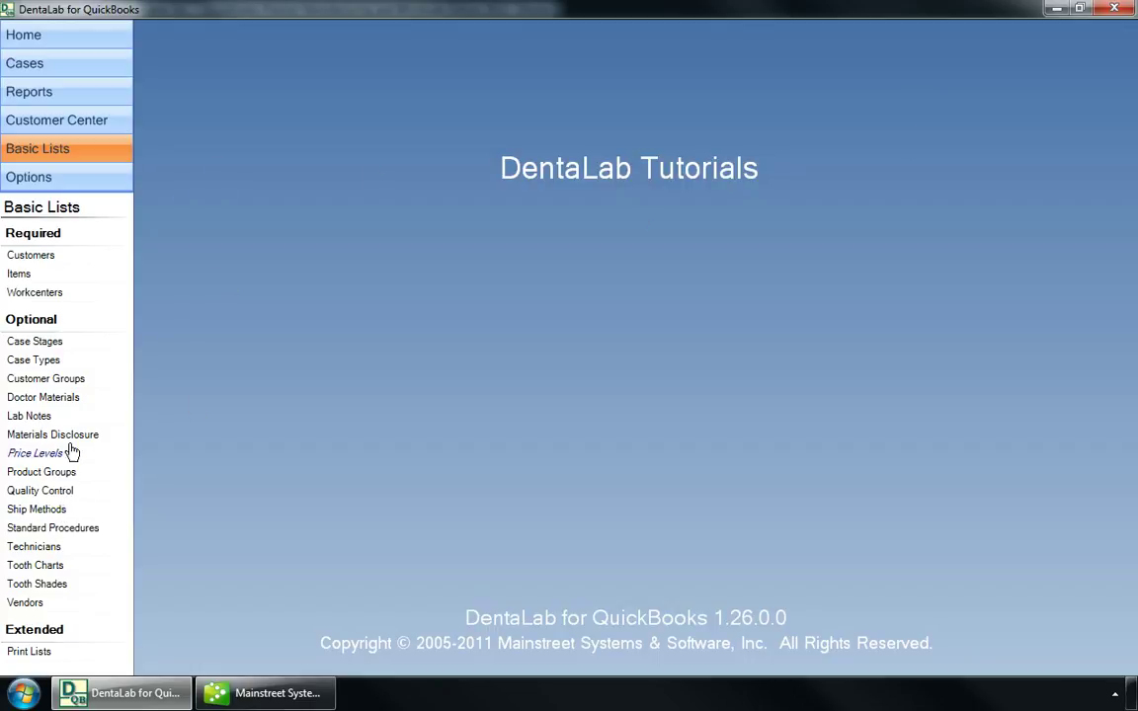
# Add a new doctor material described as Pictures and close the Doctor Material List
pyautogui.click(66, 400)
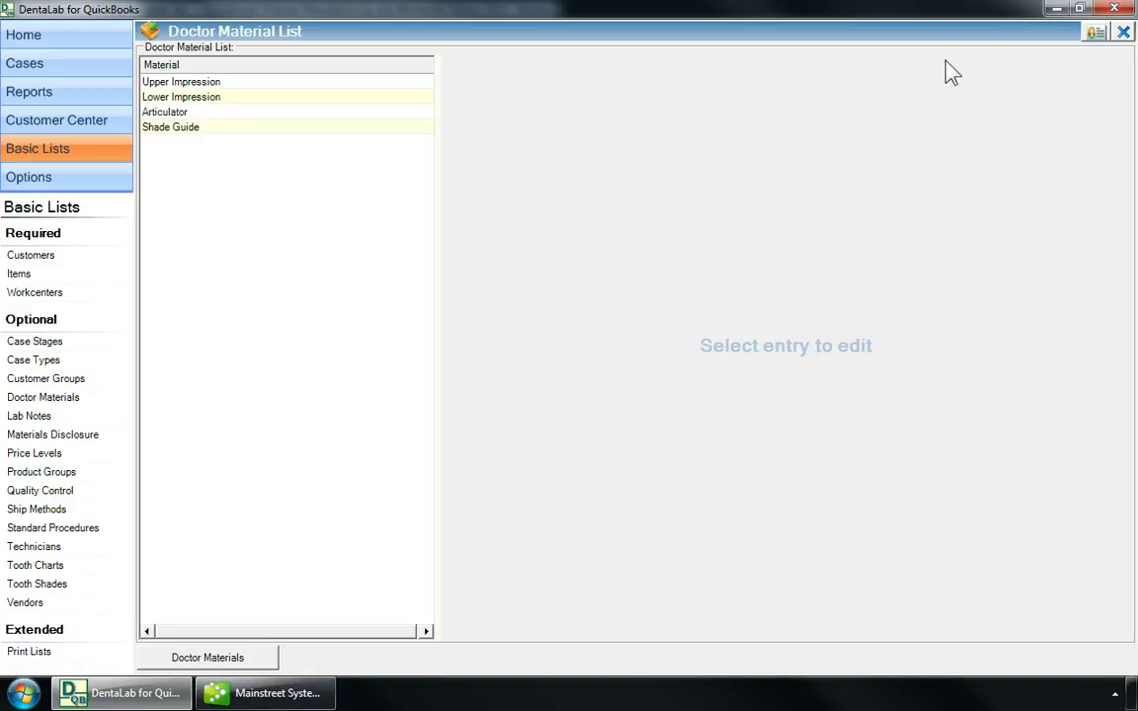
pyautogui.click(1124, 33)
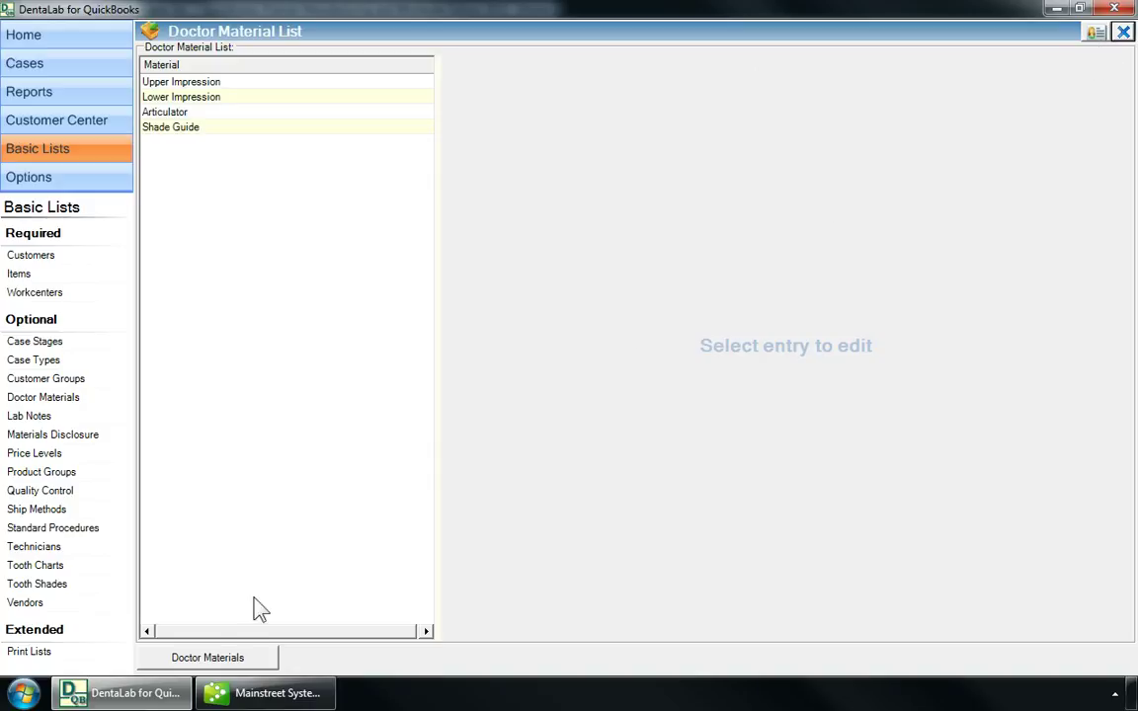
pyautogui.rightClick(183, 659)
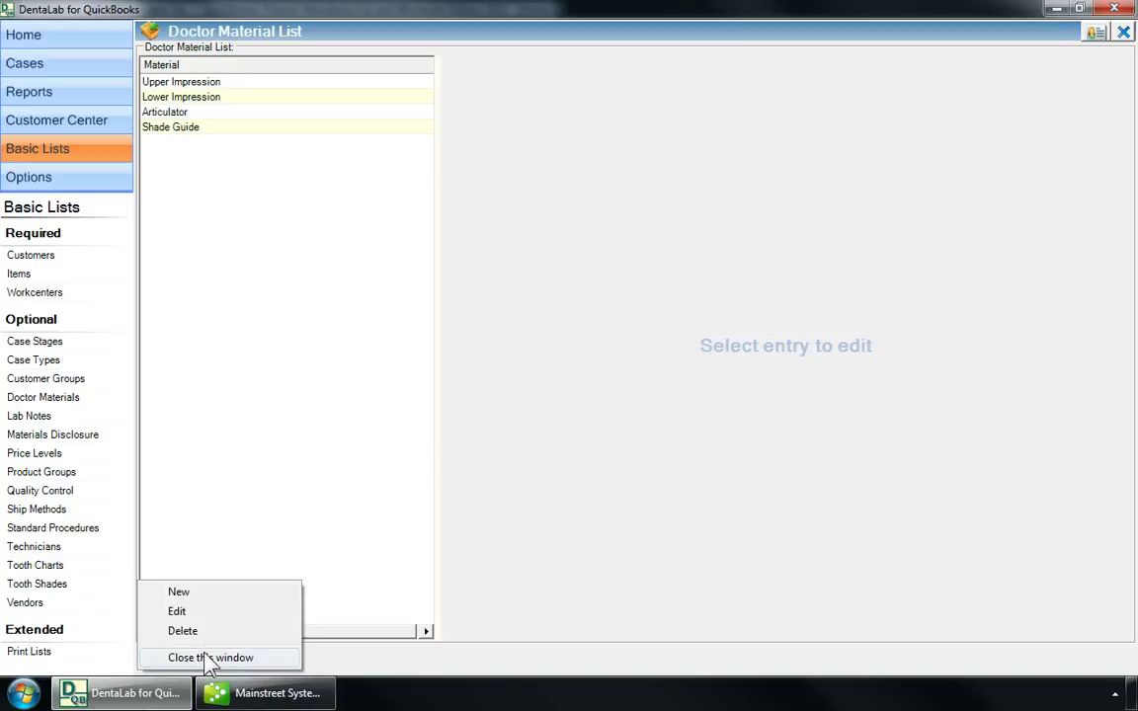
pyautogui.click(214, 596)
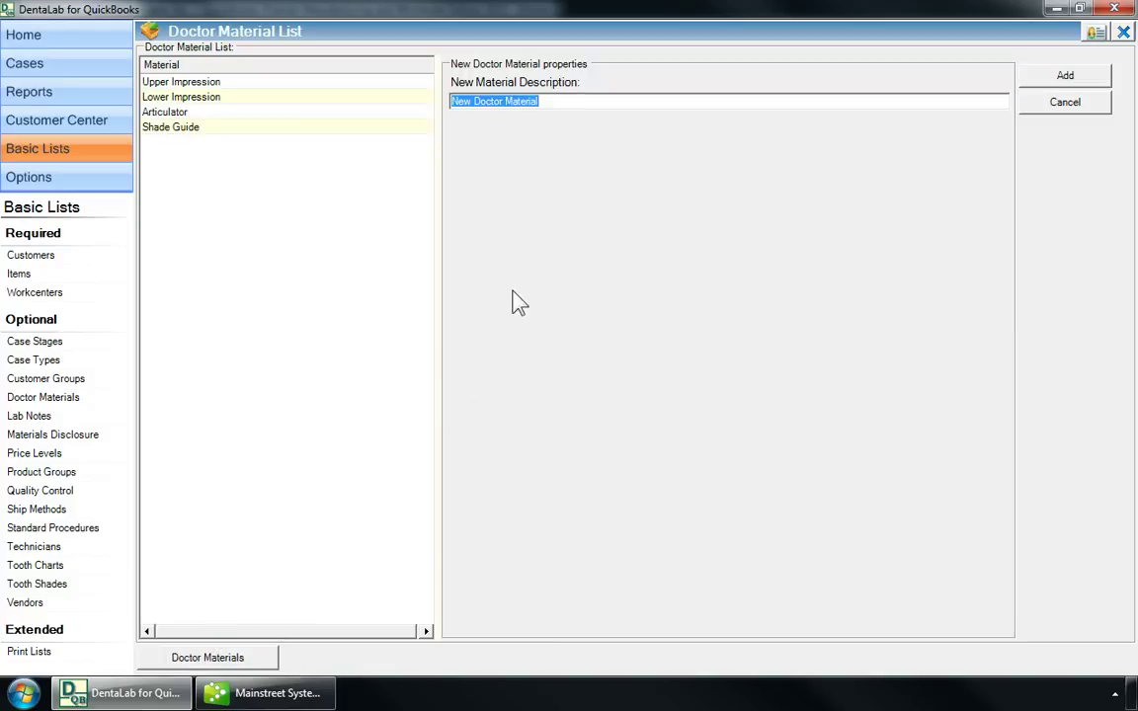
pyautogui.write('Pictu')
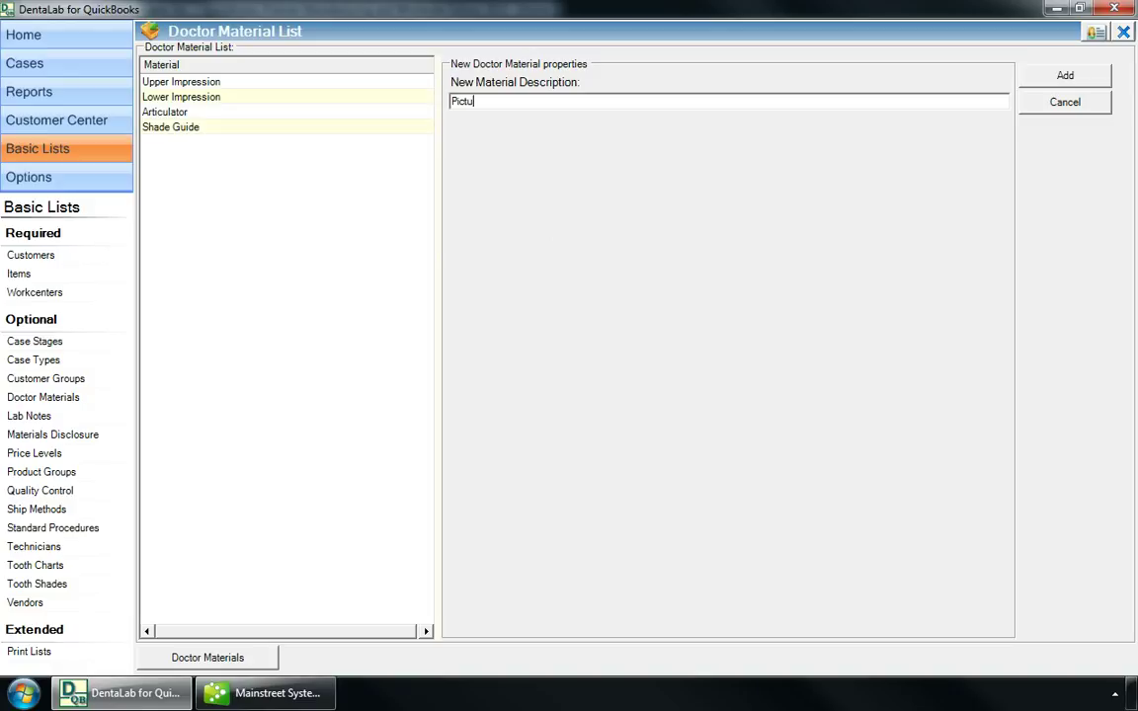
pyautogui.write('res')
pyautogui.click(1075, 75)
pyautogui.click(1123, 32)
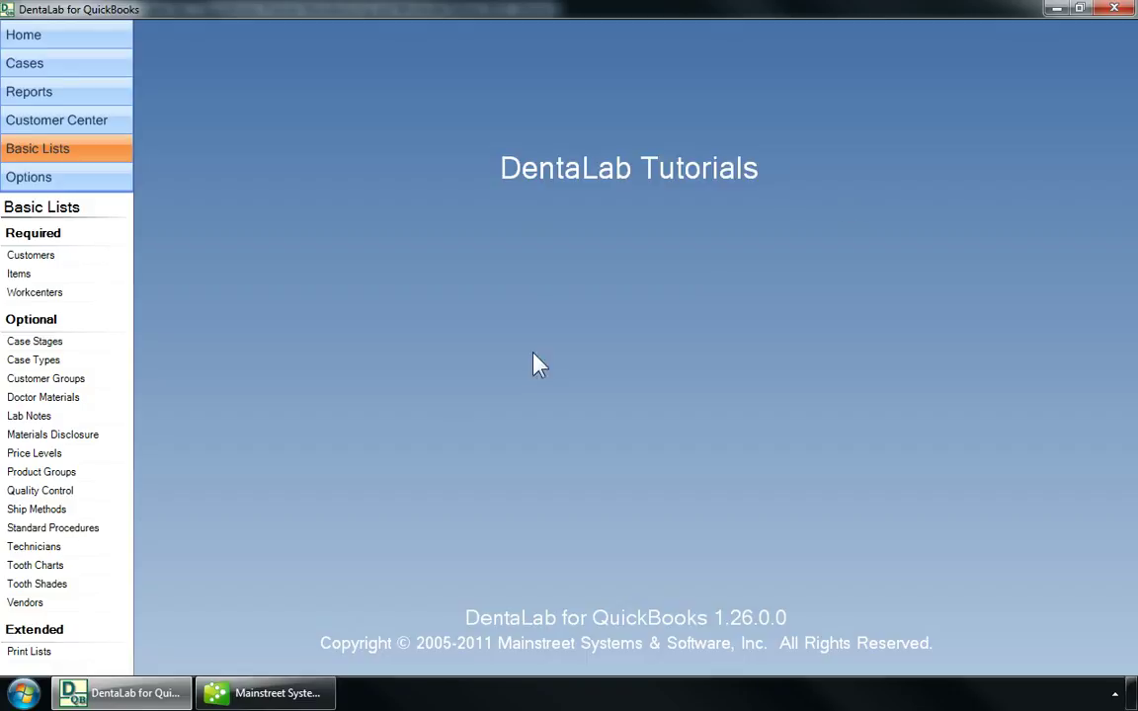
# Examine the Tooth Shades list, the properties of shade C3 and the blank new-shade form without adding a shade
pyautogui.click(37, 585)
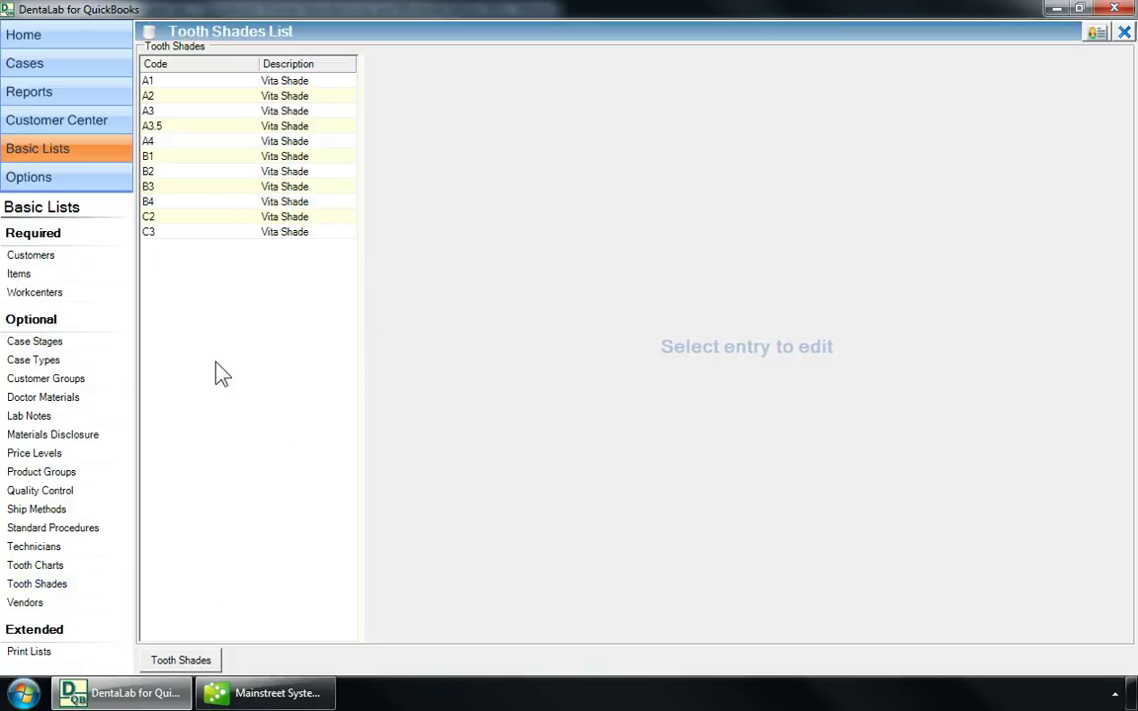
pyautogui.click(191, 233)
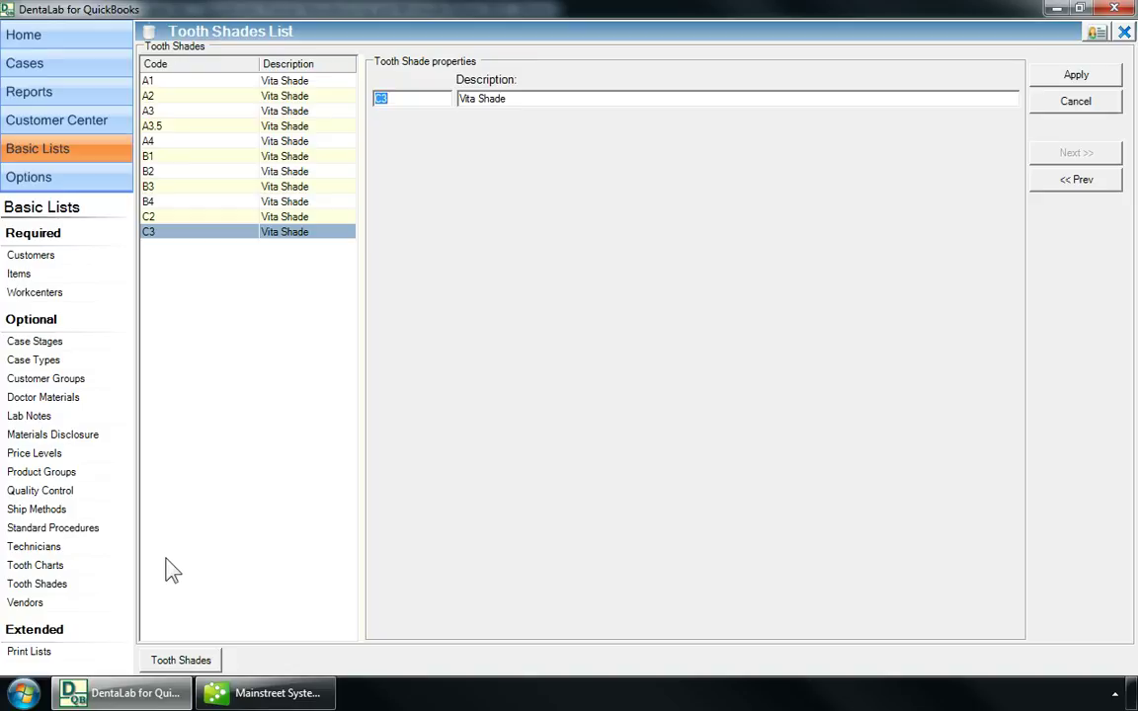
pyautogui.rightClick(163, 664)
pyautogui.click(215, 600)
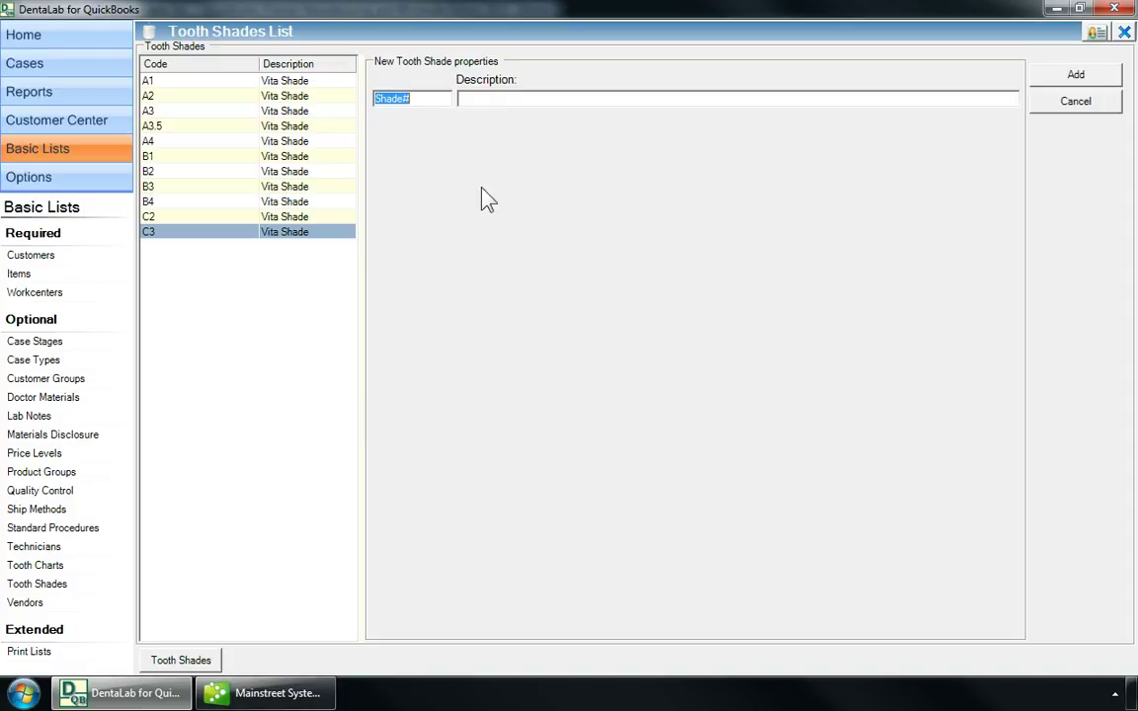
pyautogui.click(503, 99)
pyautogui.click(1070, 105)
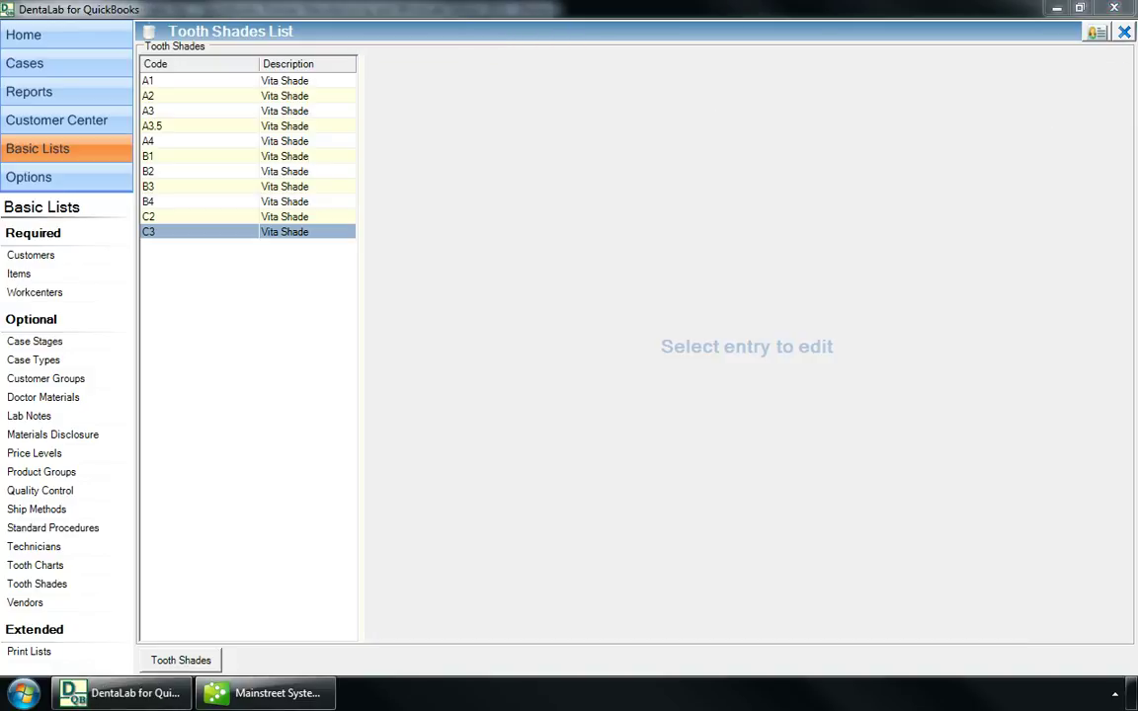
pyautogui.click(1126, 34)
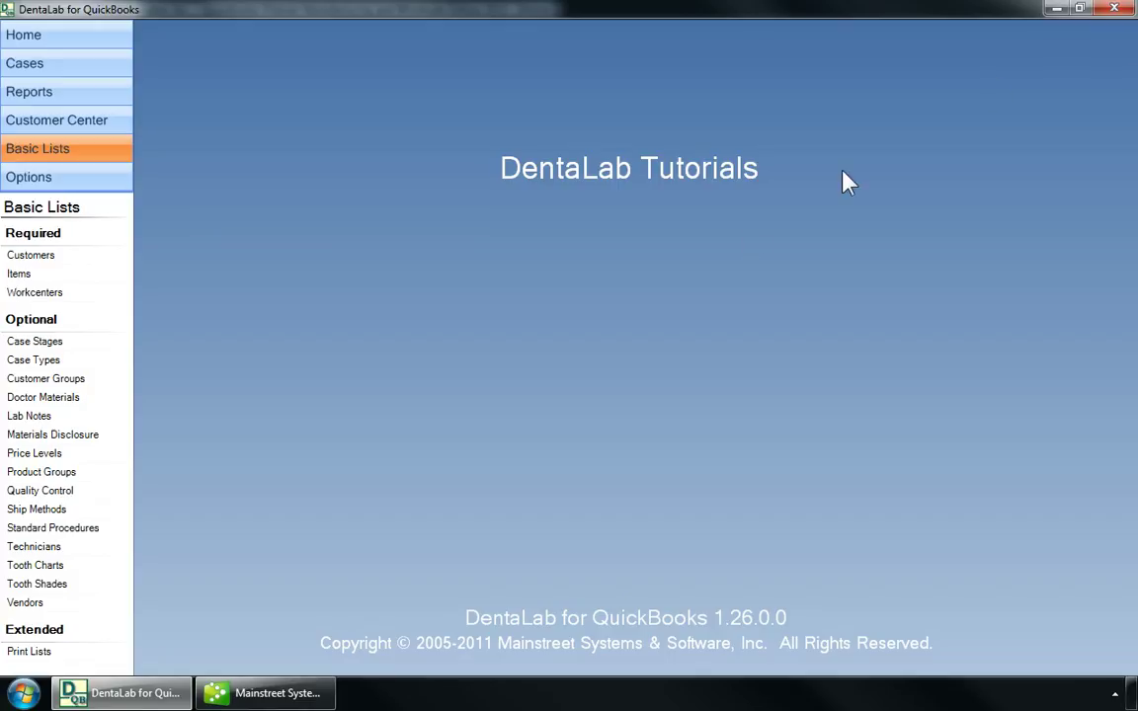
# Examine the Product Groups and Quality Control lists and the actions available for quality controls, and close both lists
pyautogui.click(42, 474)
pyautogui.click(48, 492)
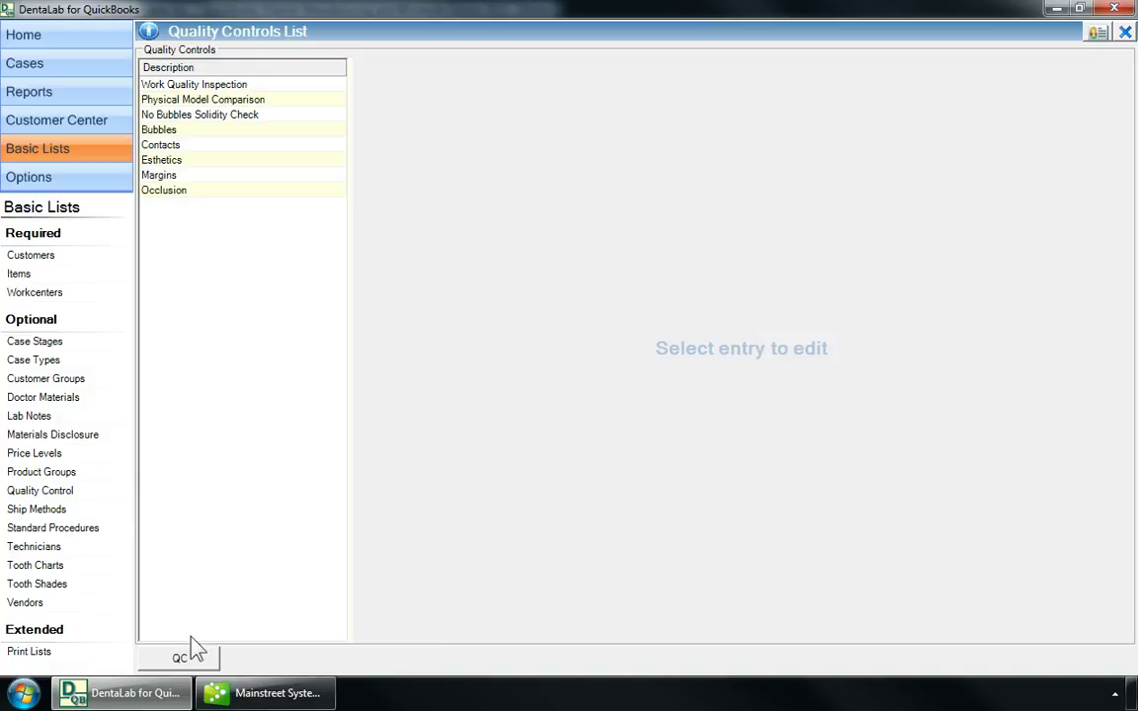
pyautogui.click(193, 662)
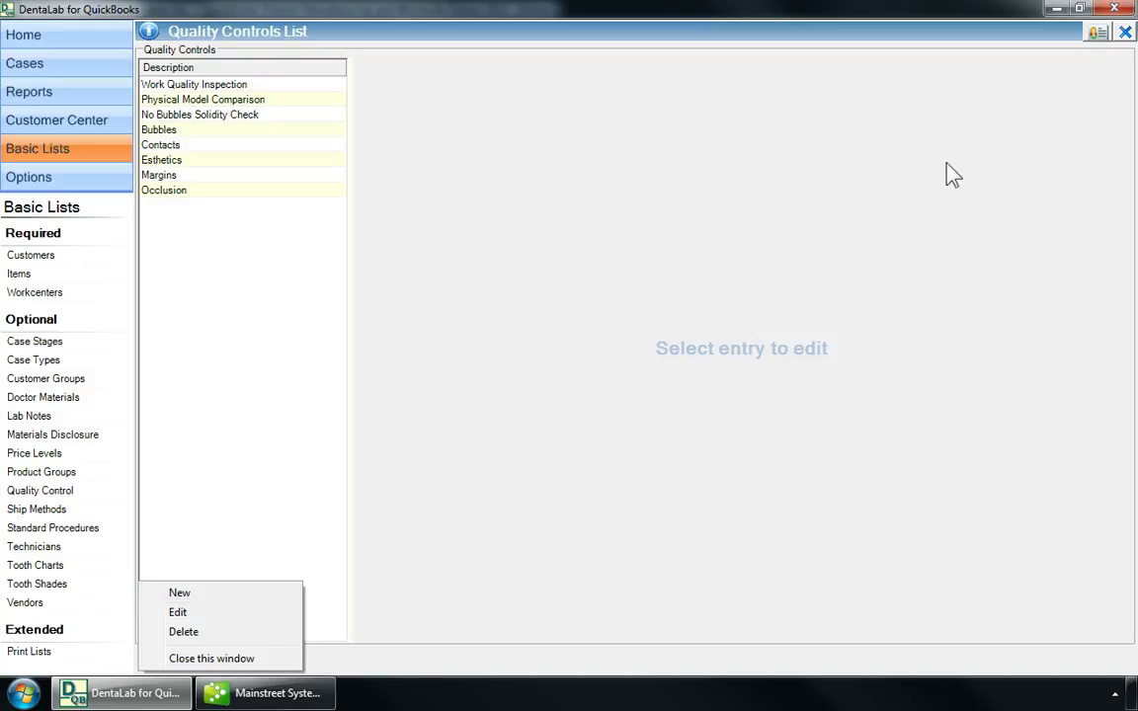
pyautogui.click(1124, 34)
pyautogui.click(1125, 34)
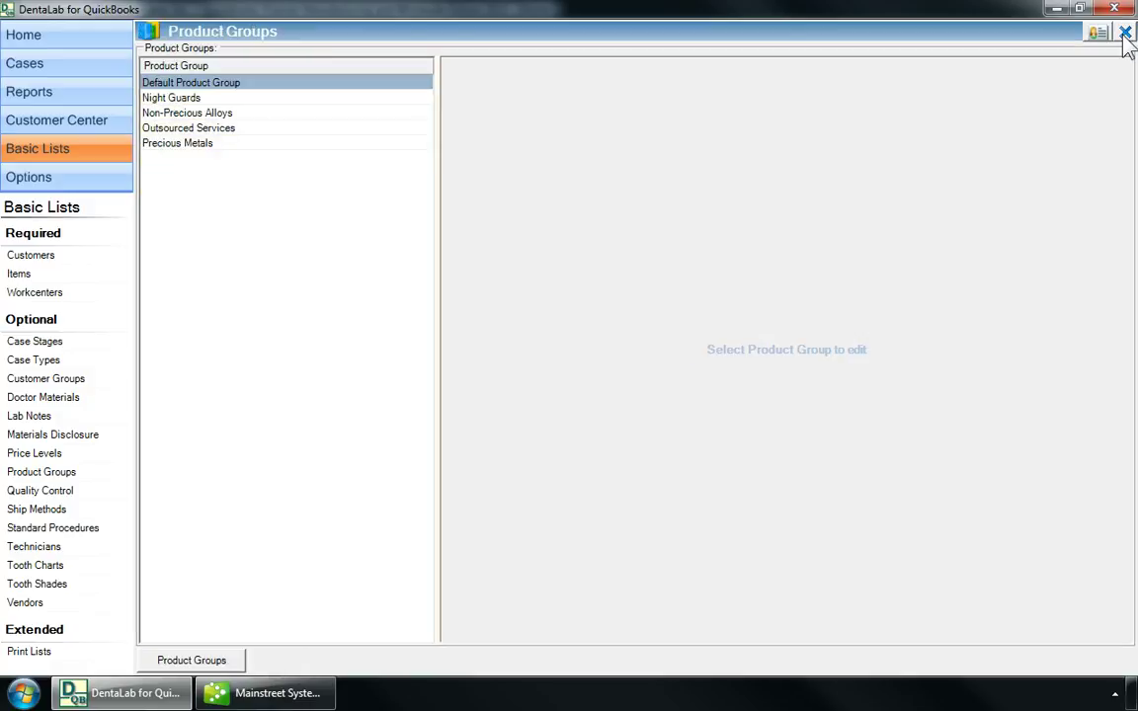
pyautogui.click(1123, 33)
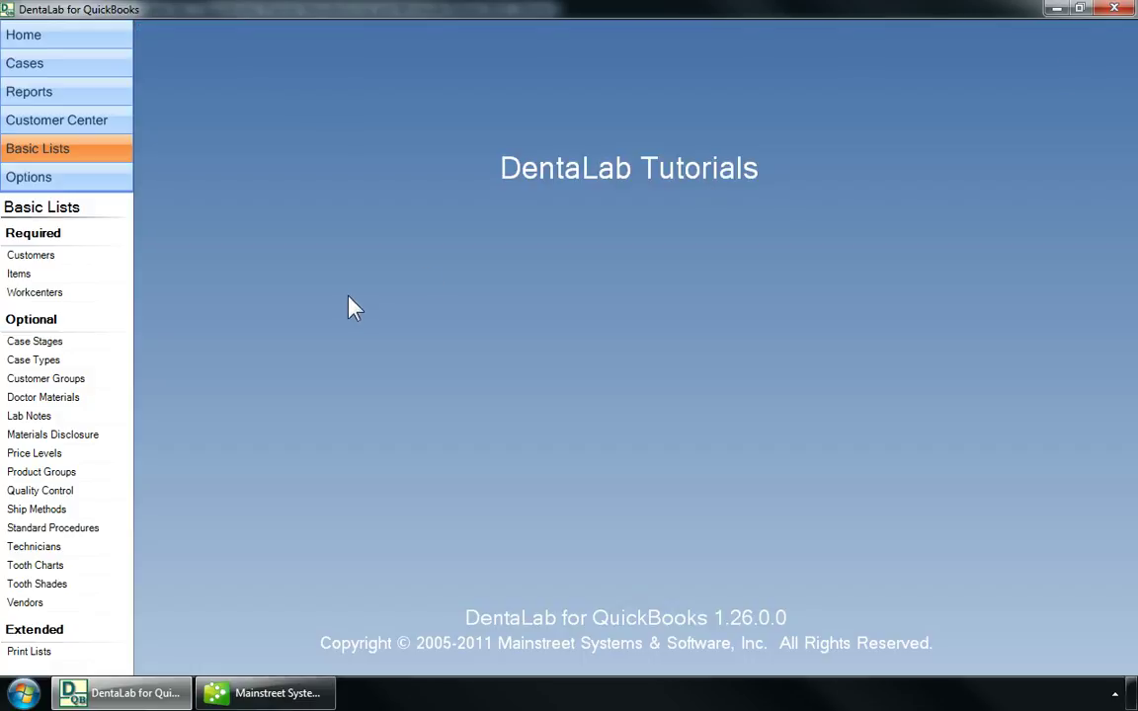
# Add July 1, 2011 to the Holidays List in the program options as a date when the lab is closed
pyautogui.click(48, 182)
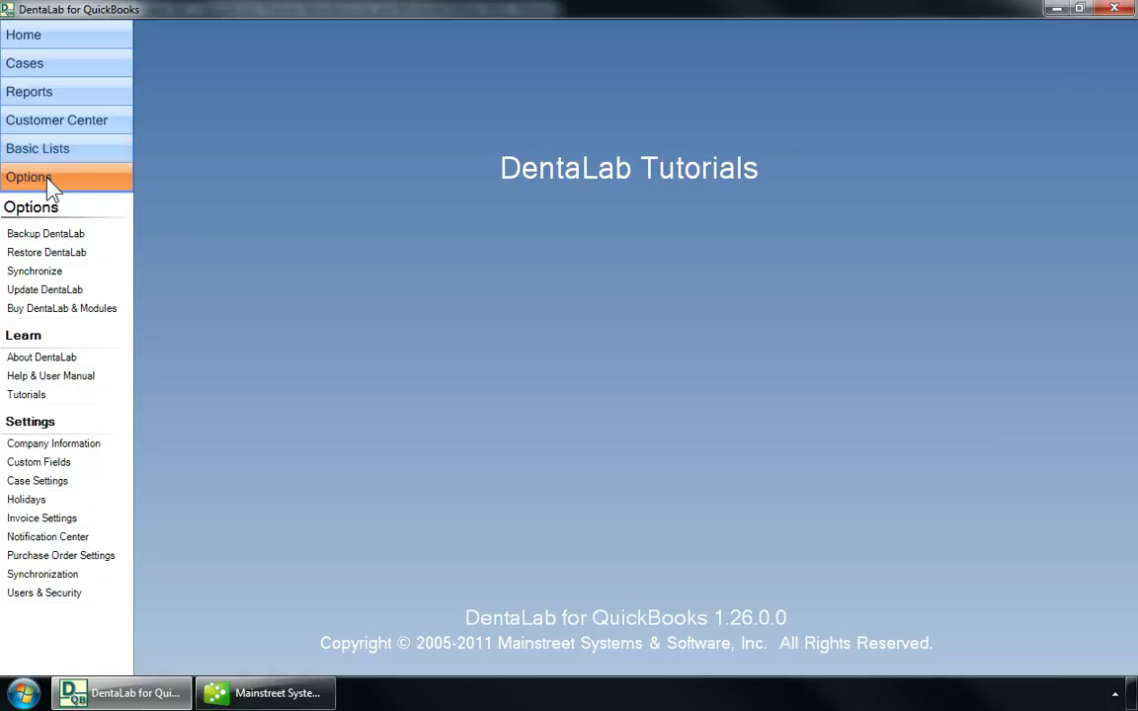
pyautogui.click(27, 500)
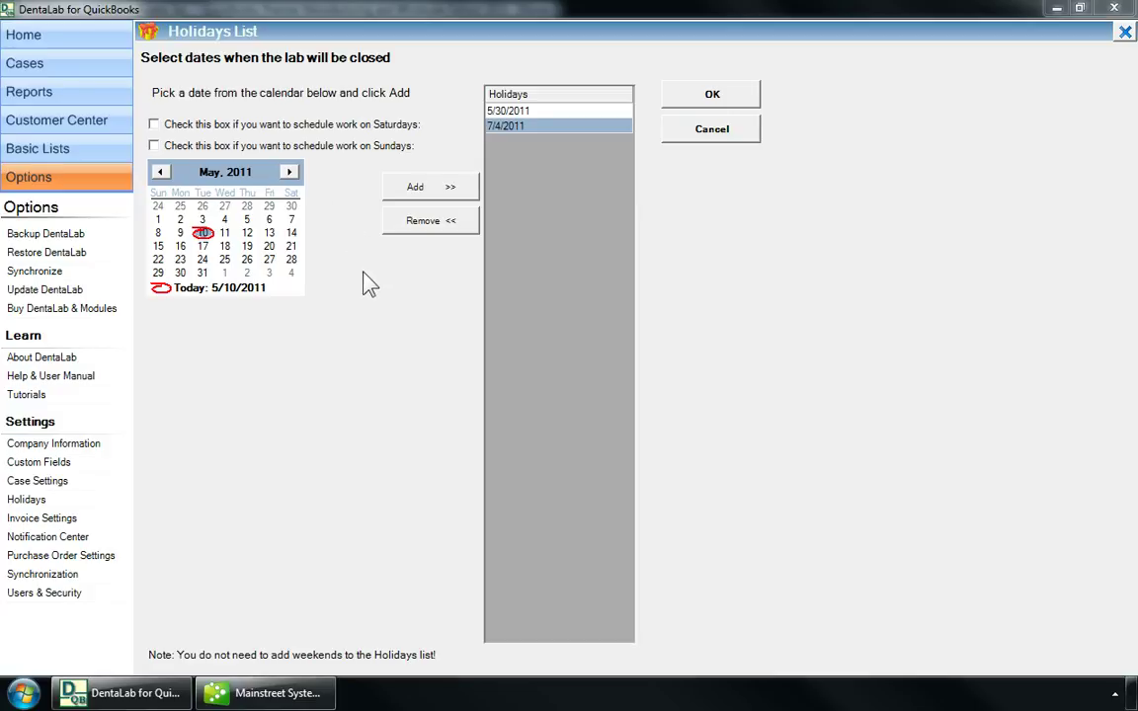
pyautogui.click(289, 172)
pyautogui.click(290, 173)
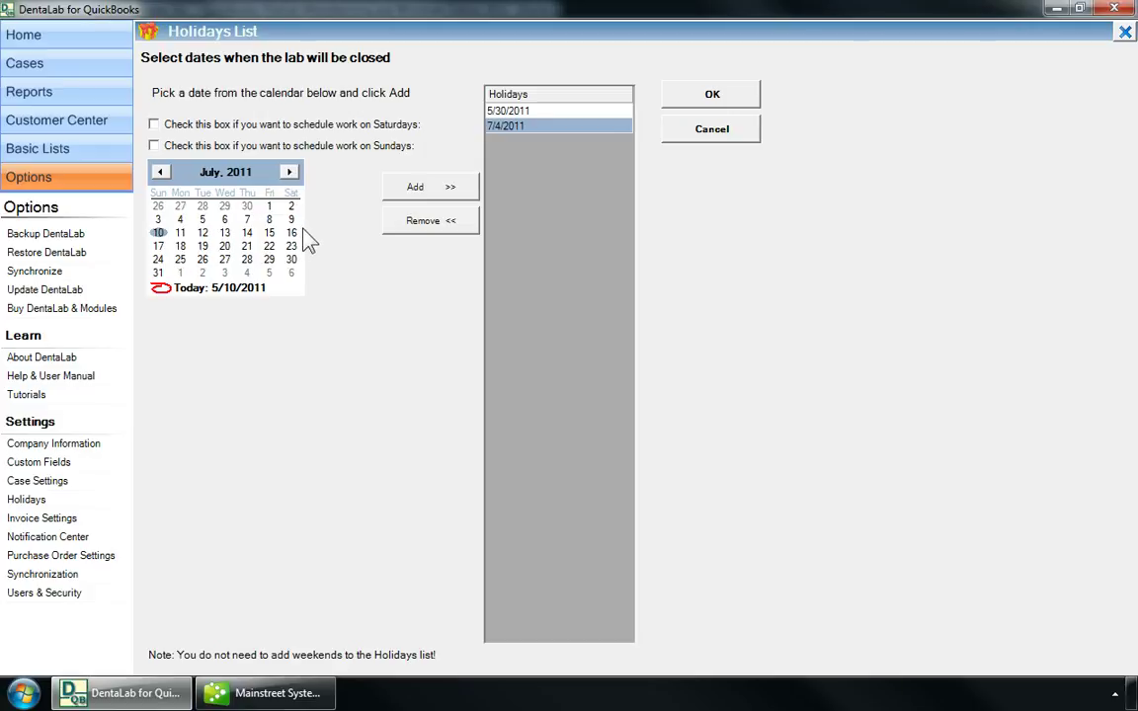
pyautogui.click(269, 205)
pyautogui.click(446, 195)
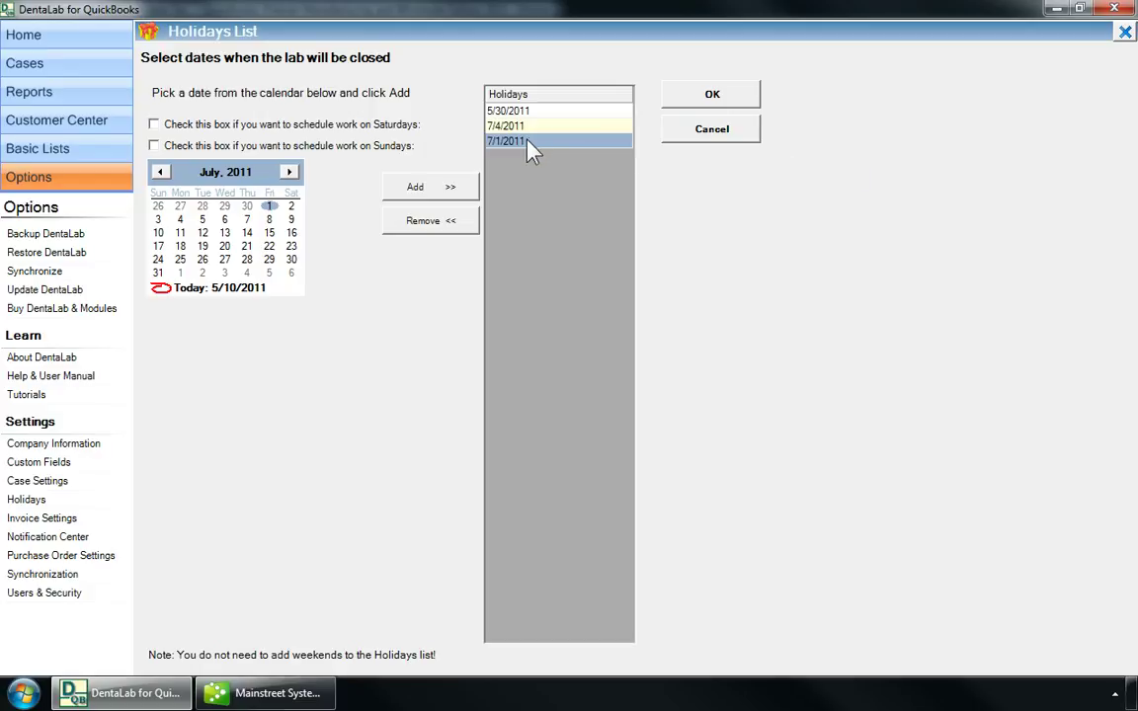
# Remove the 7/1/2011 date from the Holidays List and save the list
pyautogui.click(435, 221)
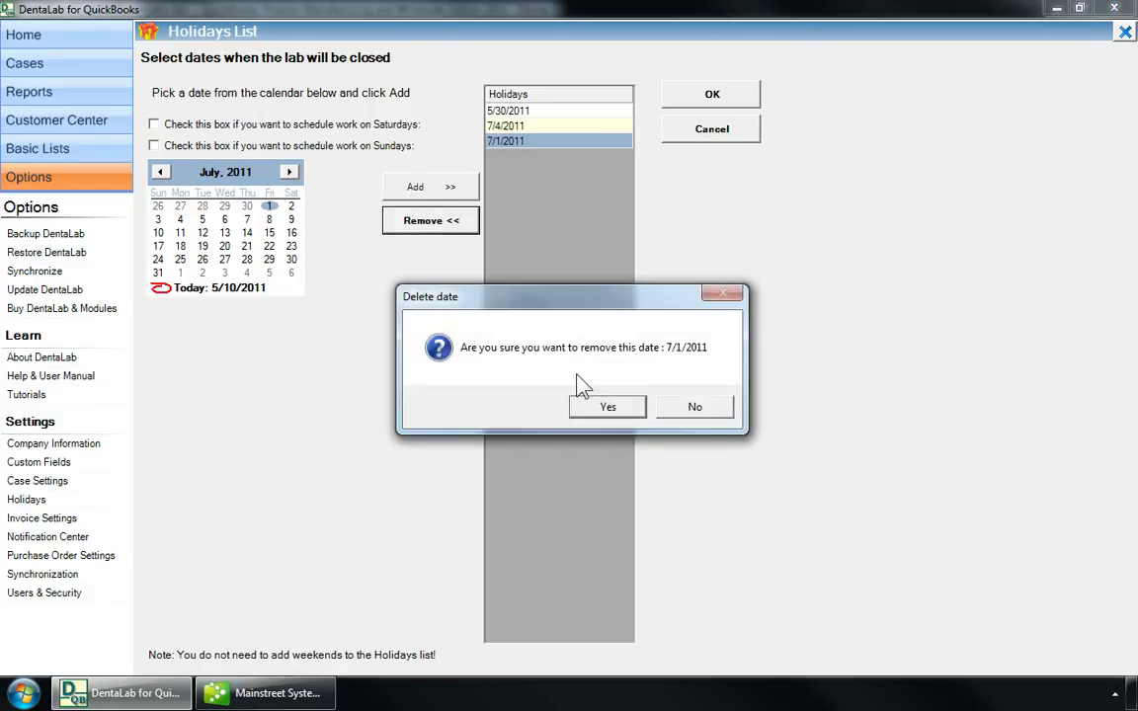
pyautogui.click(608, 412)
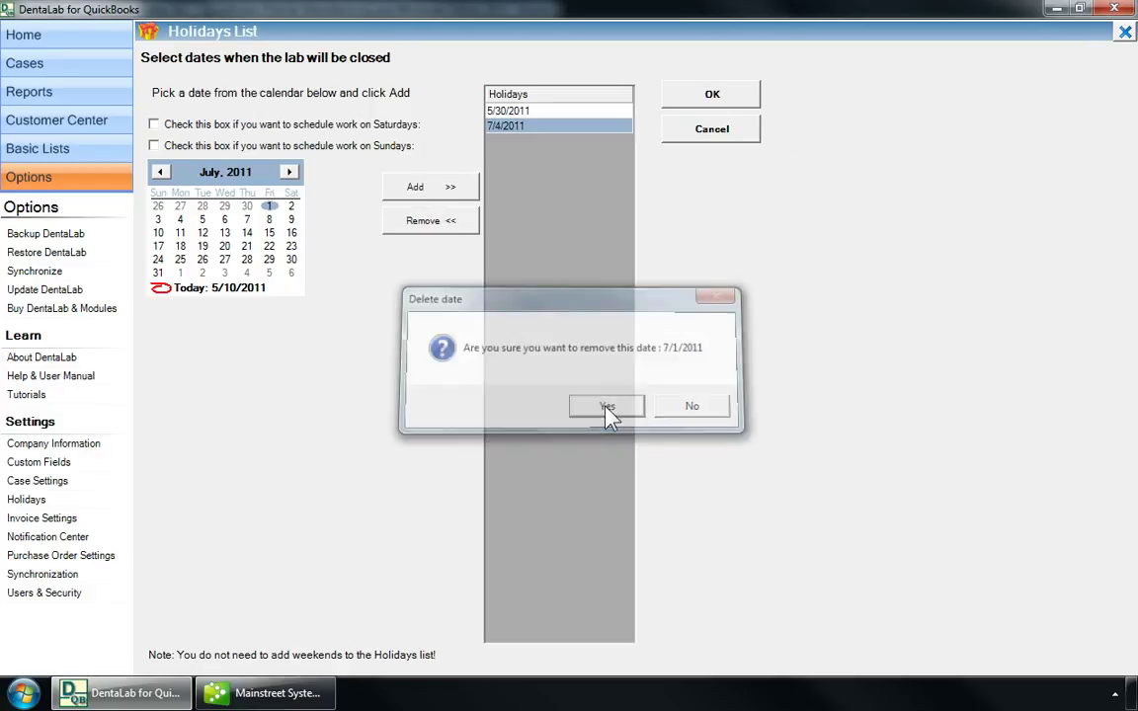
pyautogui.click(715, 99)
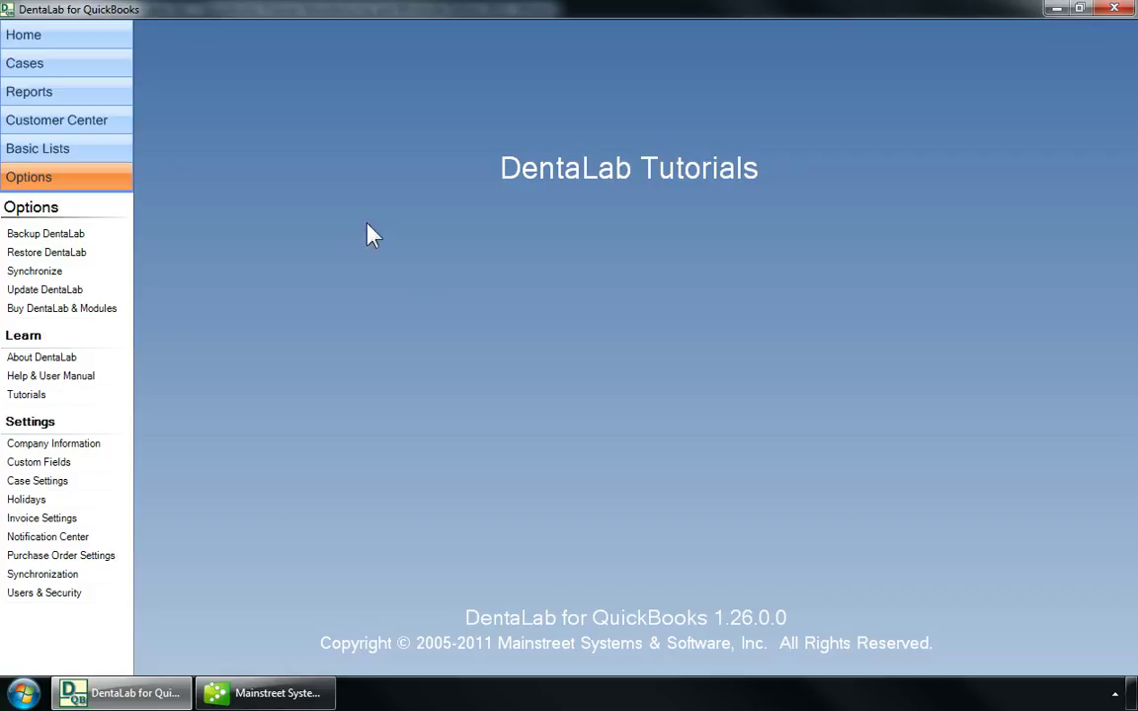
# Open the properties of item 900, CAST GOLD CROWN, from the basic Item List
pyautogui.click(107, 151)
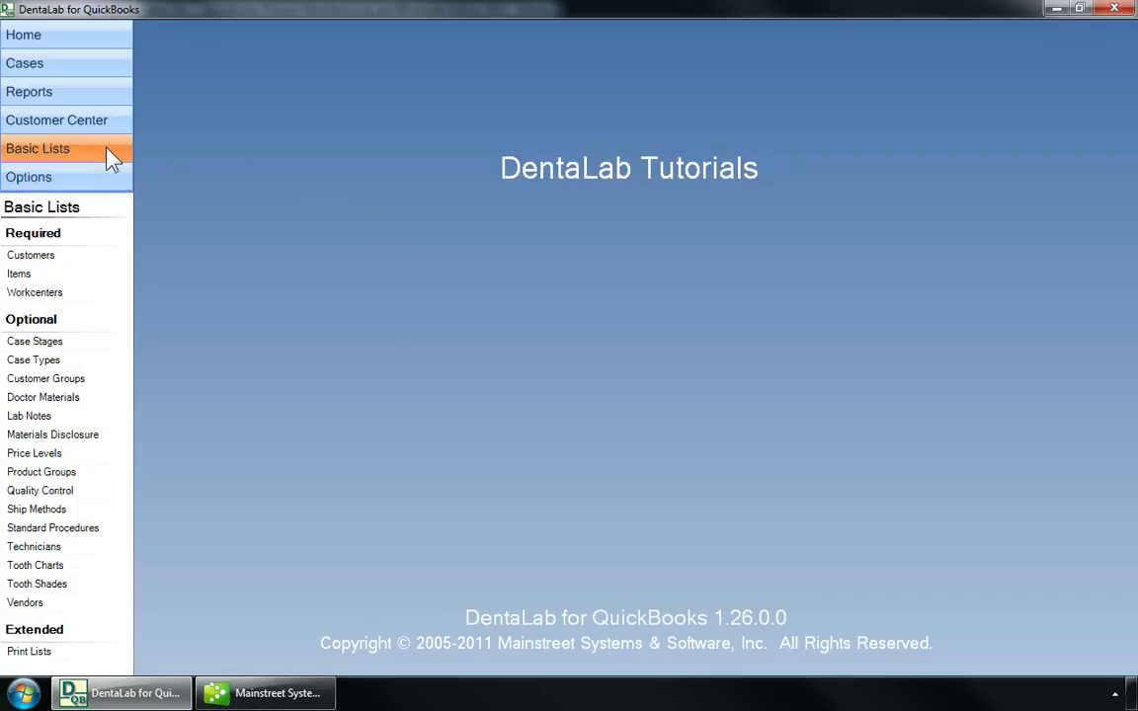
pyautogui.click(21, 274)
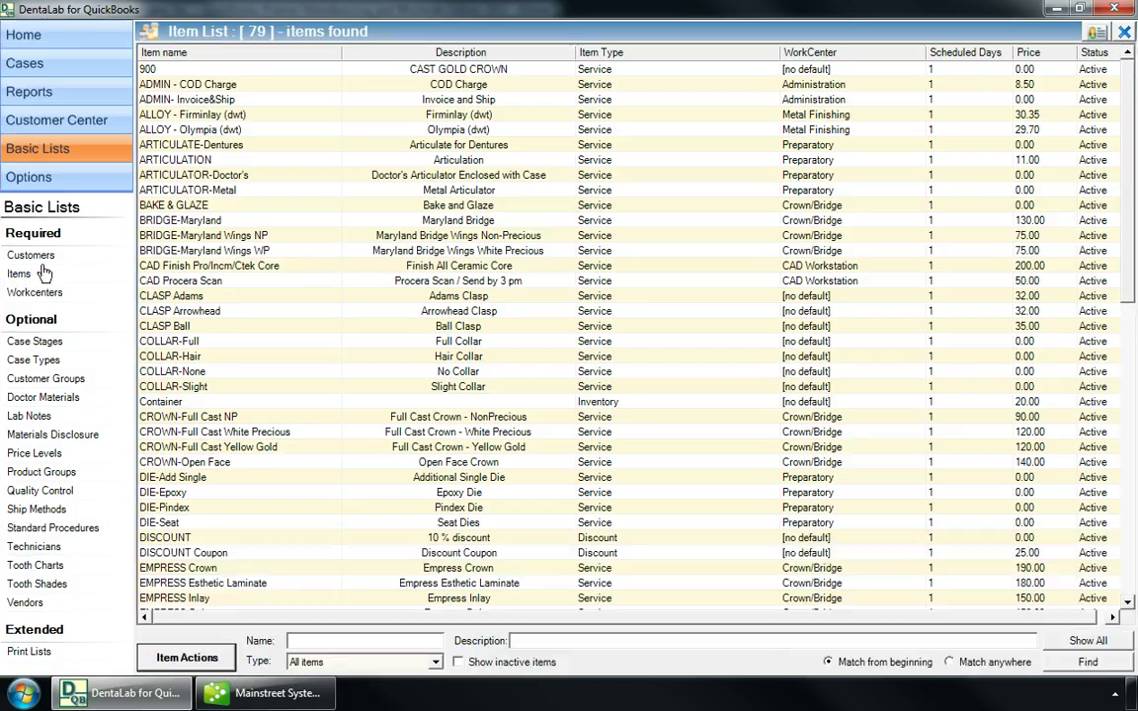
pyautogui.doubleClick(196, 72)
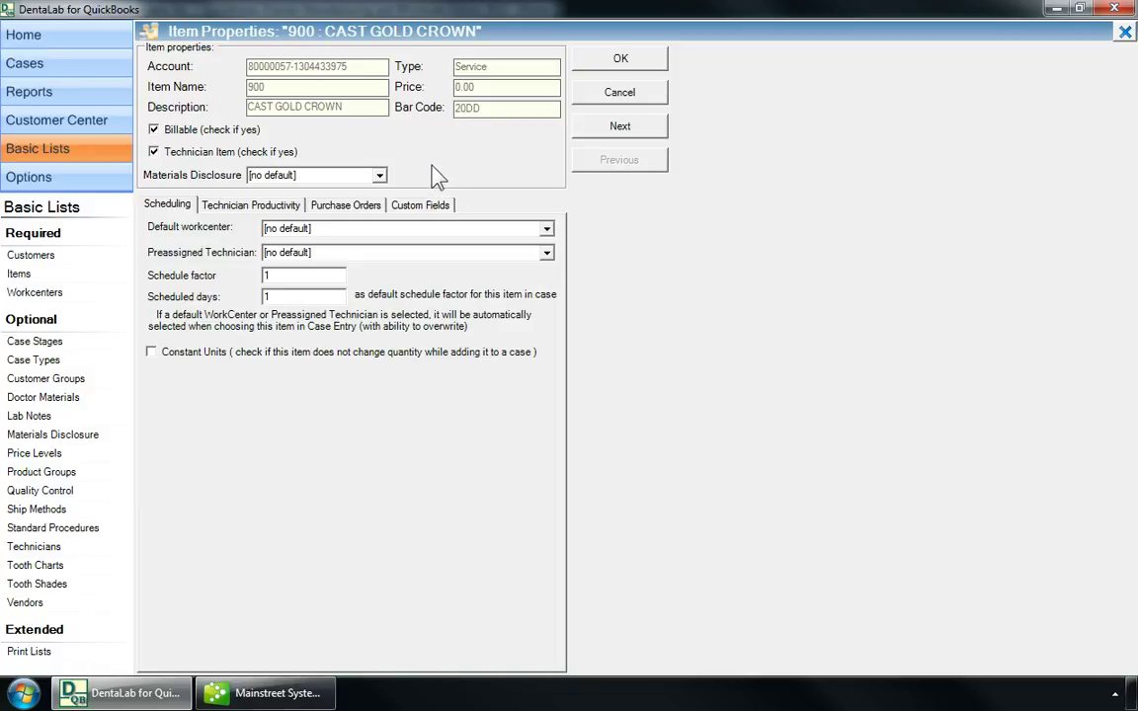
# Try turning the Billable and Technician Item options of item 900 off and back on
pyautogui.click(174, 130)
pyautogui.click(153, 132)
pyautogui.click(190, 132)
pyautogui.click(205, 161)
pyautogui.click(206, 158)
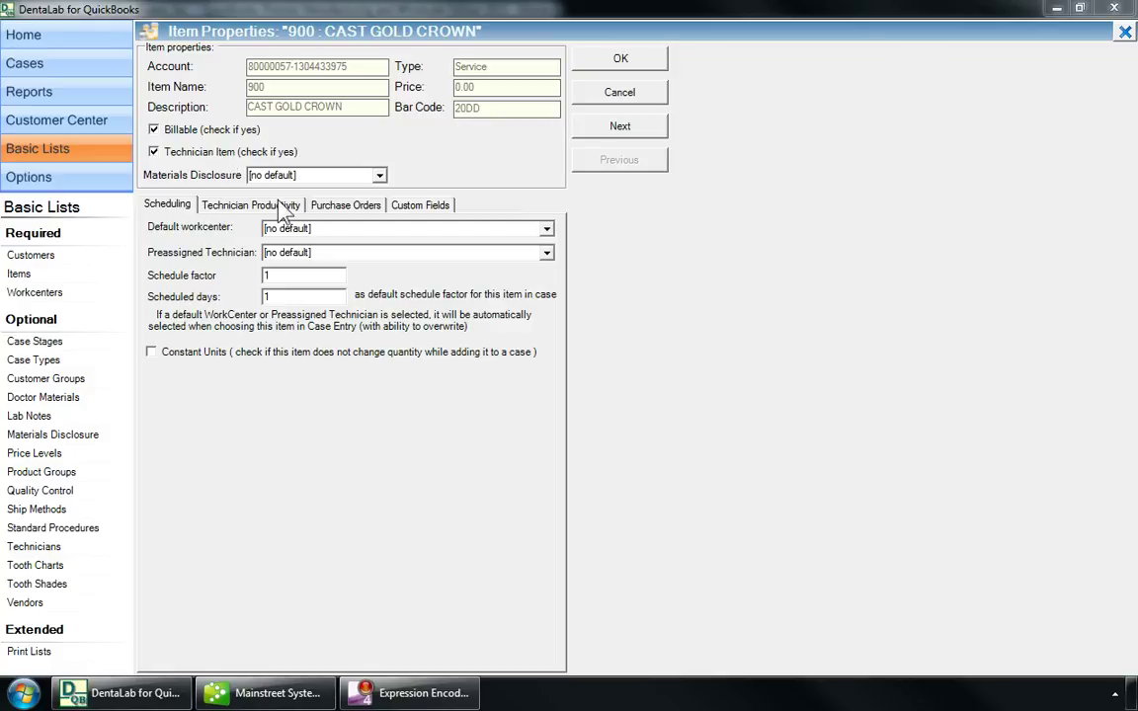
# Set item 900's default workcenter to Crown/Bridge and preassign the first listed technician
pyautogui.click(546, 229)
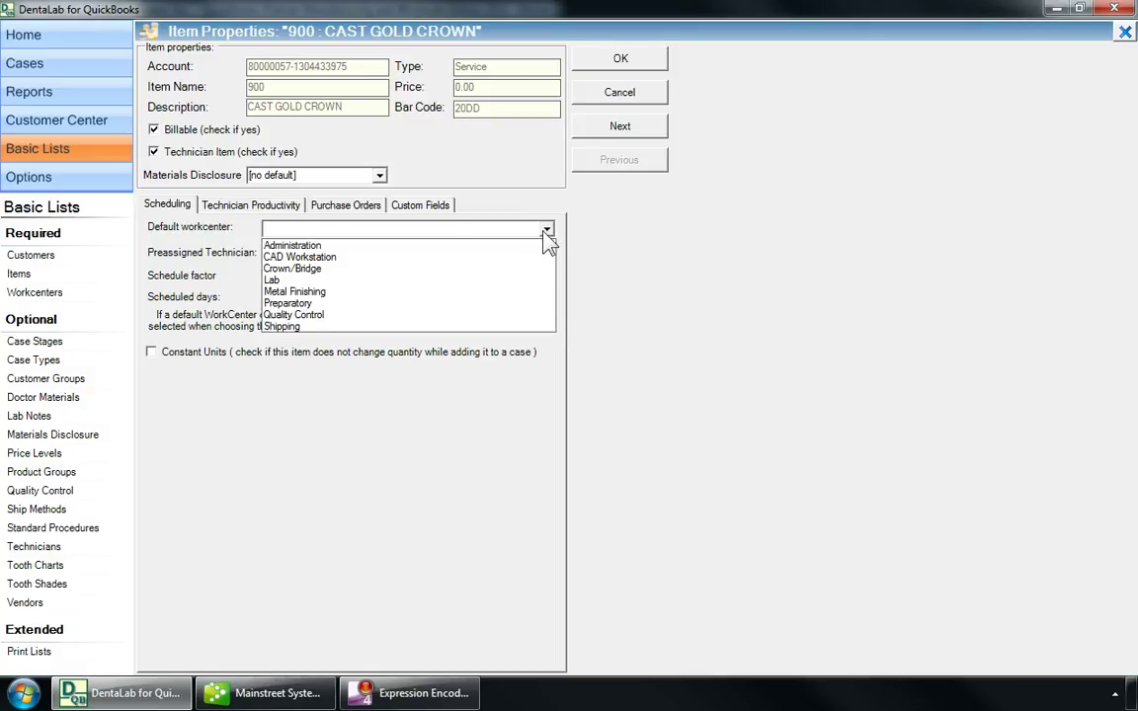
pyautogui.click(372, 274)
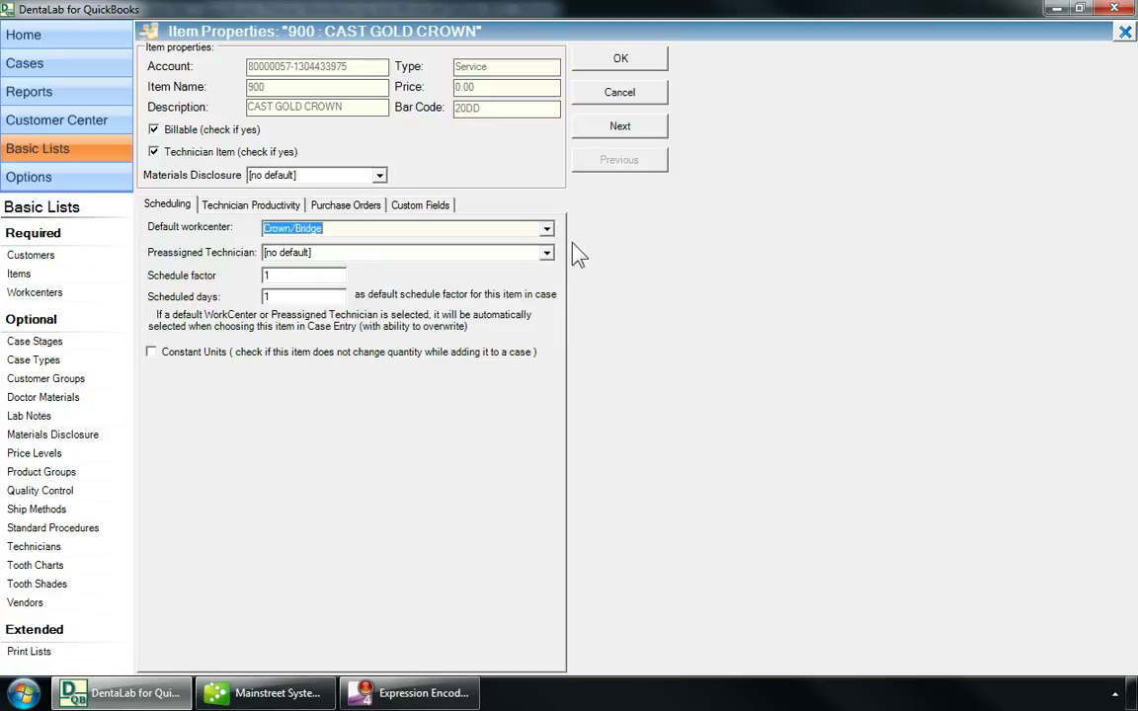
pyautogui.click(546, 254)
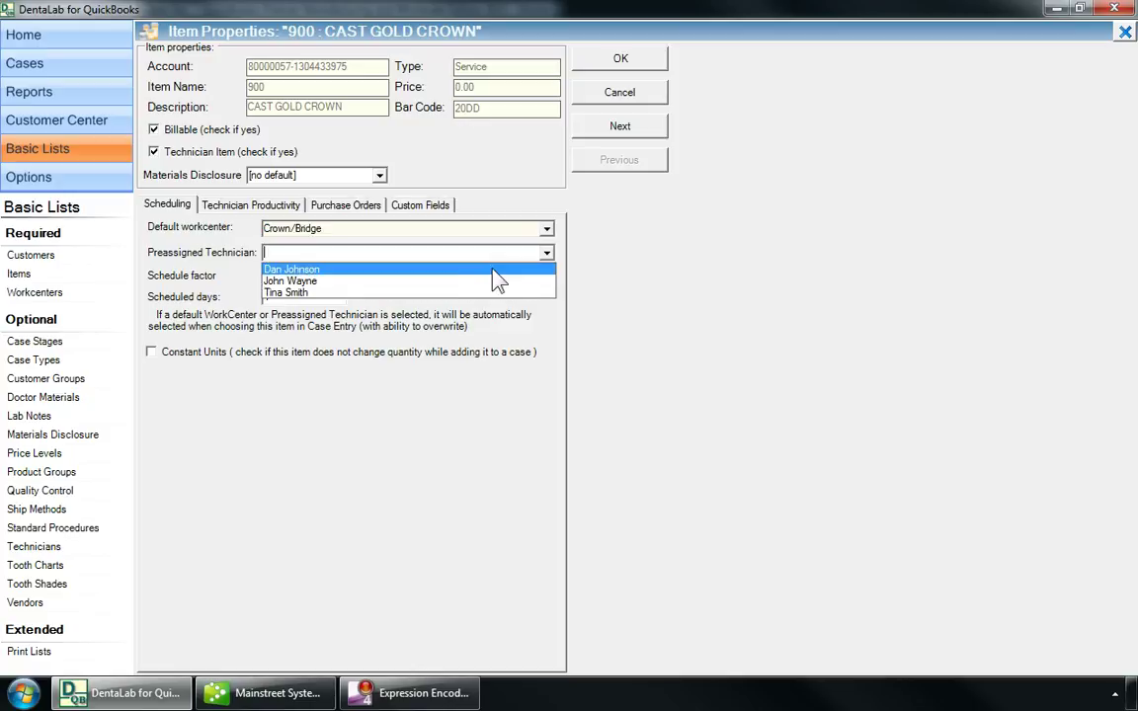
pyautogui.click(415, 272)
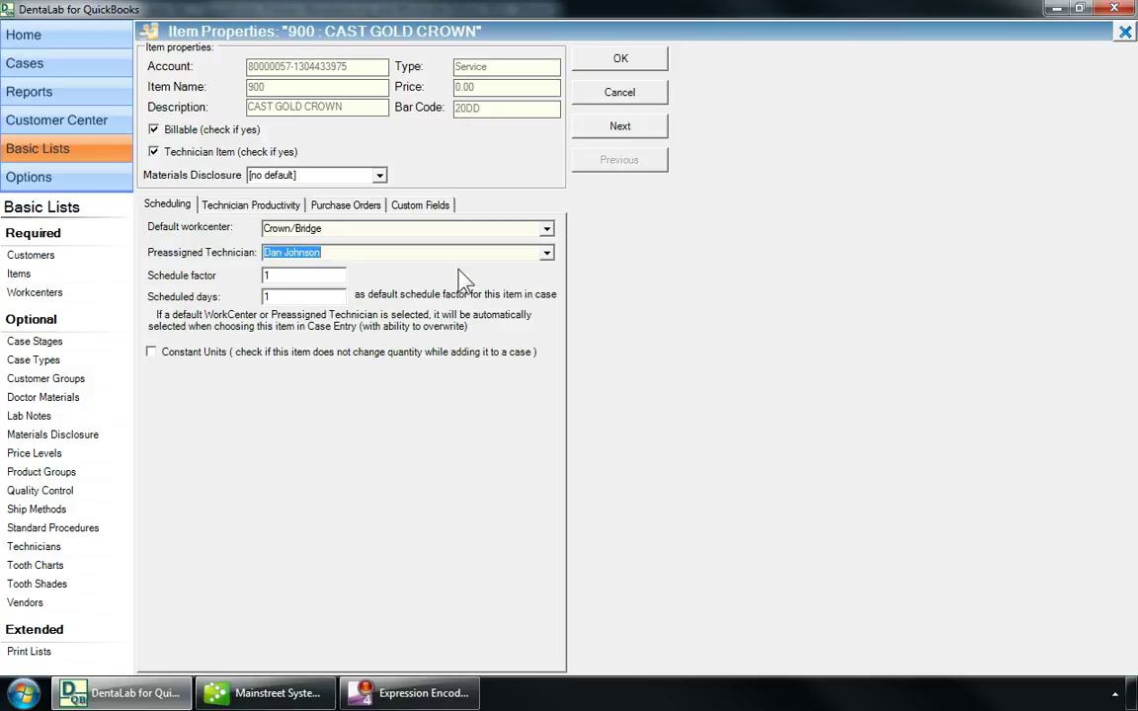
# Set item 900's schedule factor to 2 and scheduled days to 4, and enable Constant Units
pyautogui.press('Tab')
pyautogui.write('2')
pyautogui.press('Tab')
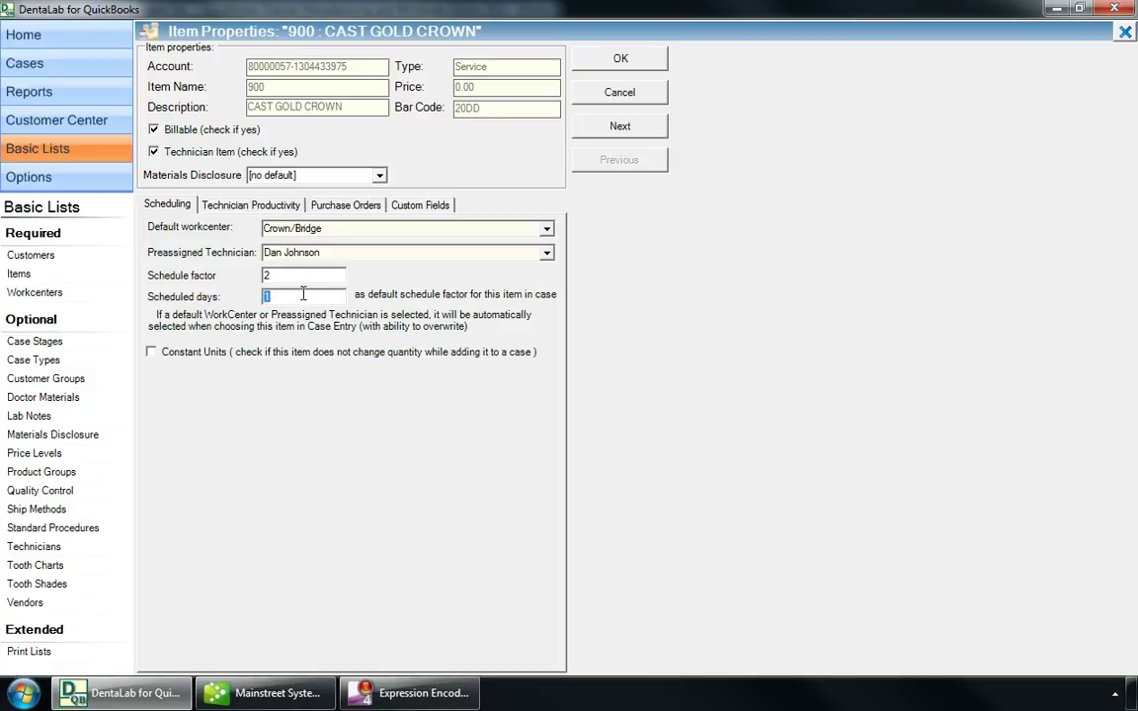
pyautogui.write('4')
pyautogui.hotkey('shift', 'Tab')
pyautogui.click(296, 296)
pyautogui.click(151, 352)
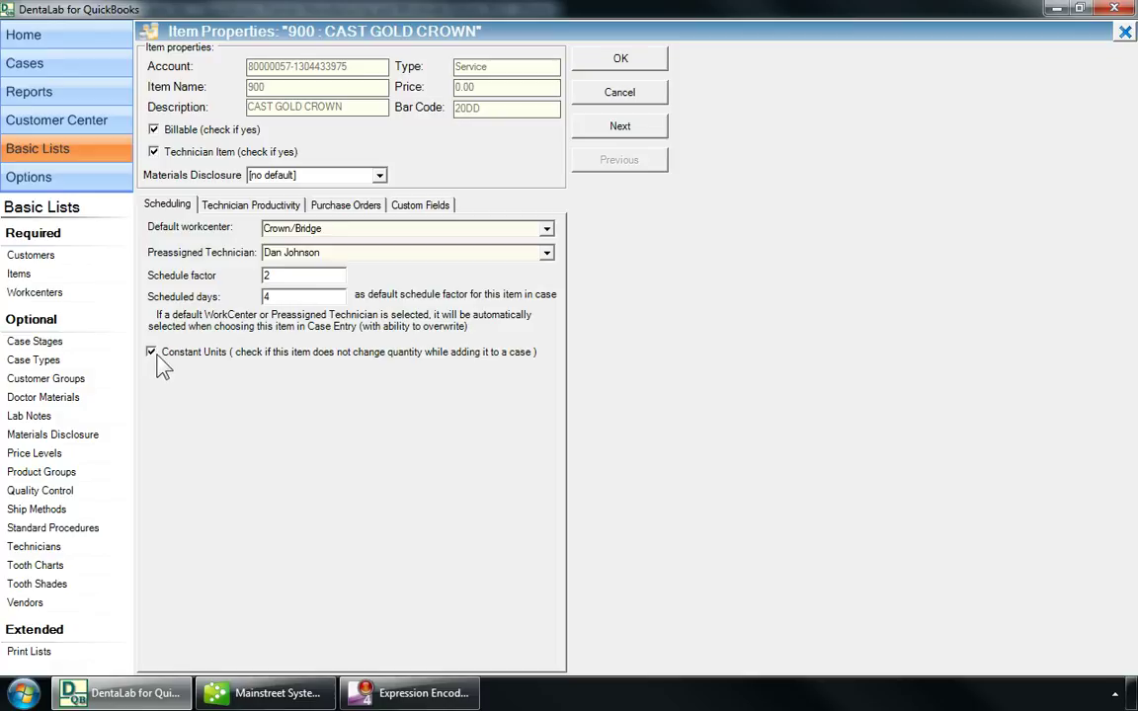